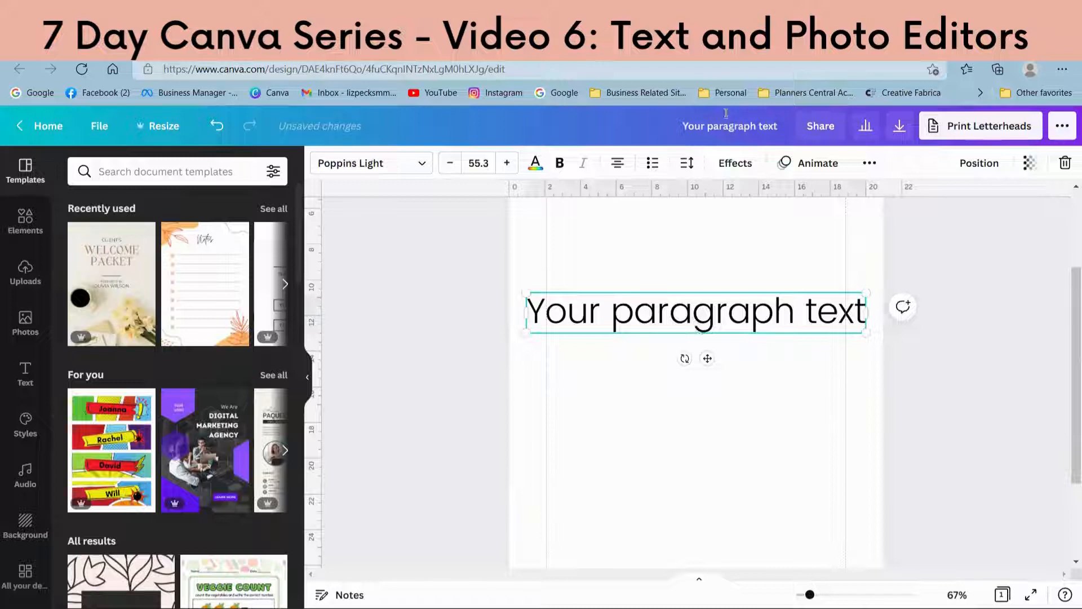
Apply the Curve shape effect to the paragraph text and set the curve amount to 44.
{"action": "left_click", "coordinate": [733, 168]}
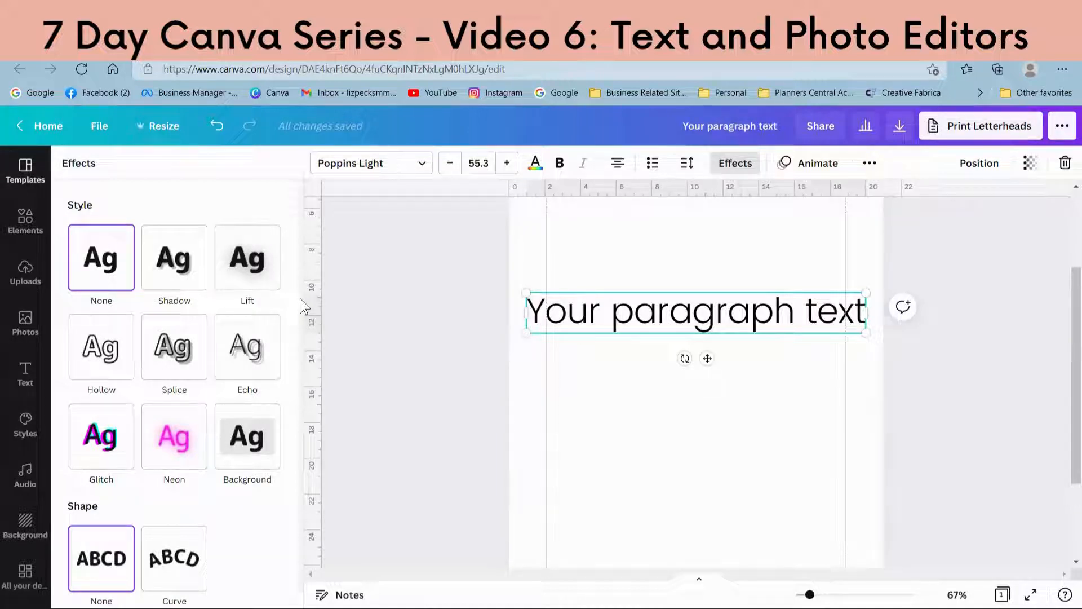
{"action": "scroll", "coordinate": [300, 298], "scroll_direction": "down", "scroll_amount": 1}
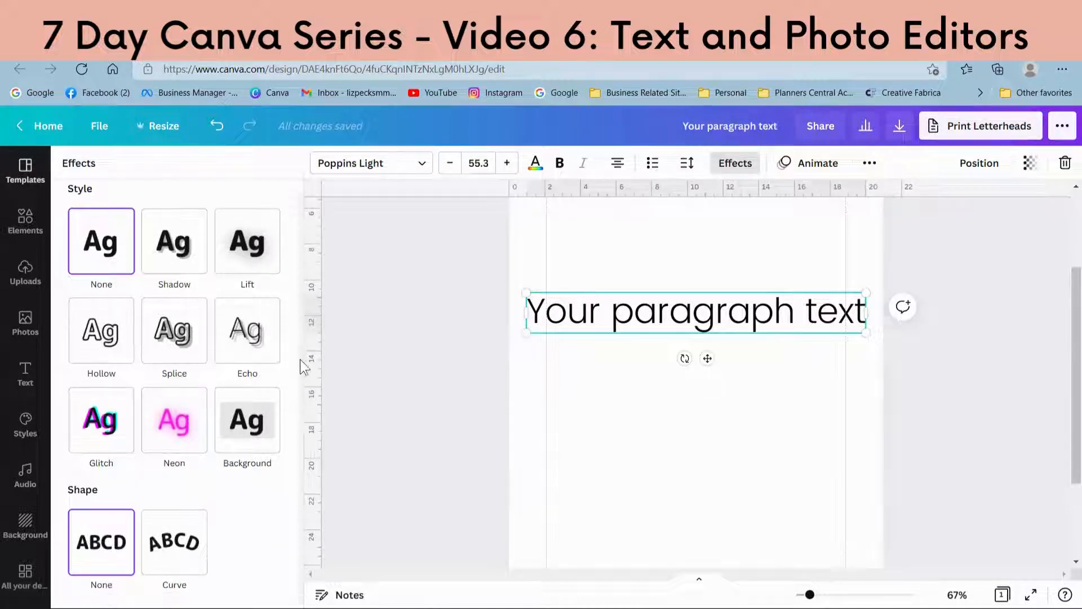
{"action": "left_click", "coordinate": [182, 529]}
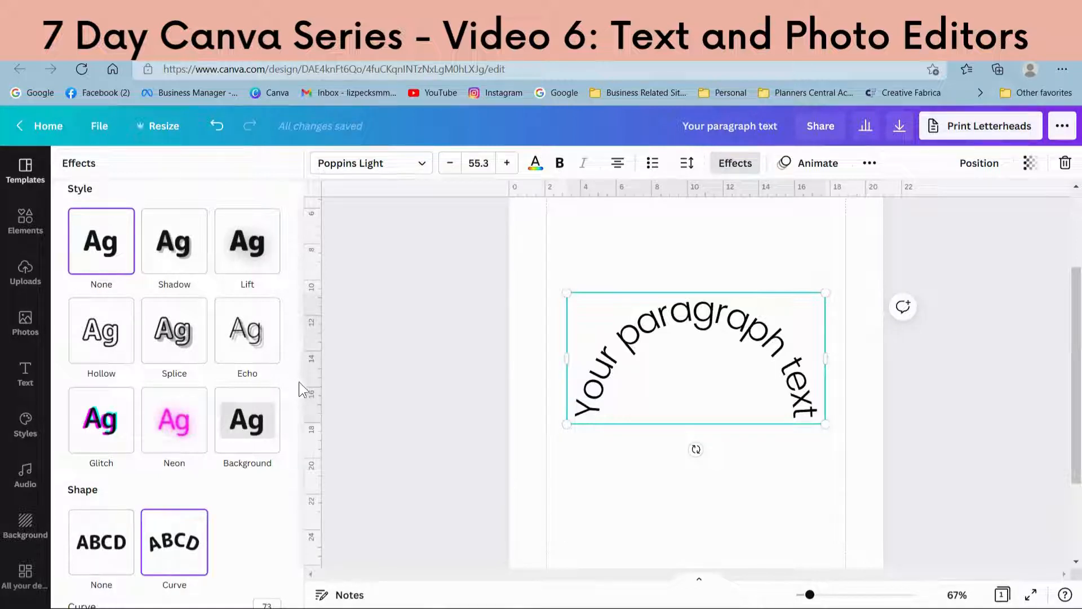
{"action": "scroll", "coordinate": [298, 381], "scroll_direction": "down", "scroll_amount": 1}
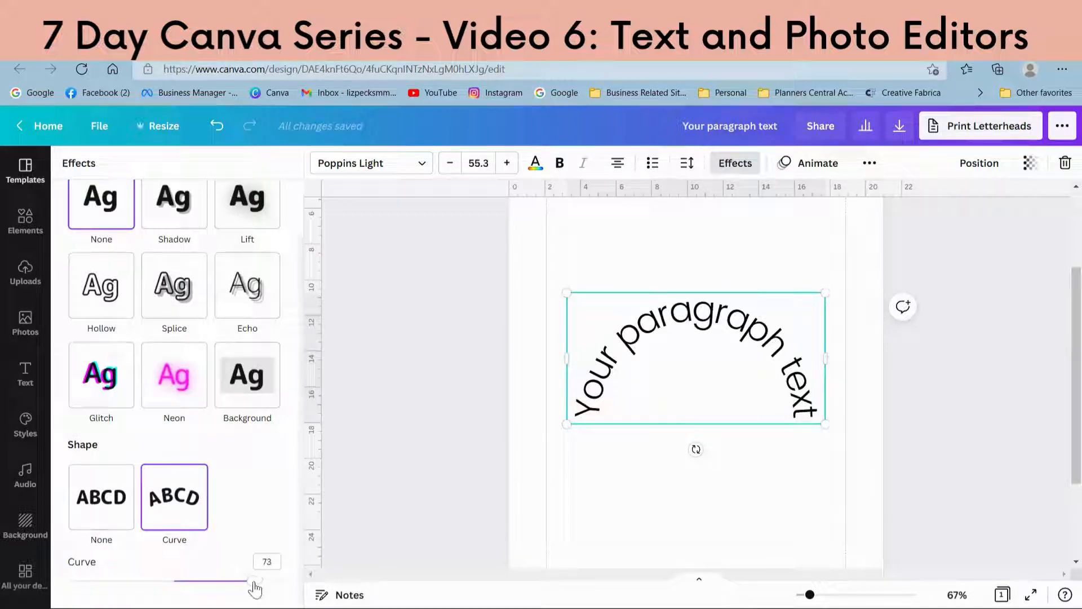
{"action": "left_click_drag", "start_coordinate": [252, 591], "coordinate": [221, 580]}
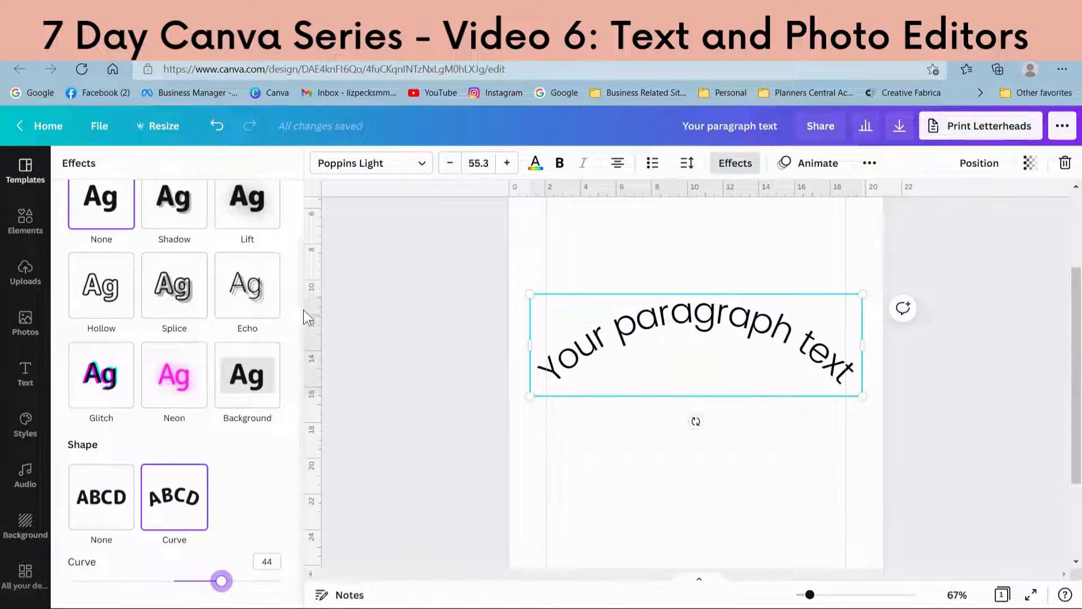
Try the Shadow, Lift (intensity 27), Hollow and Splice style effects in turn on the curved text.
{"action": "scroll", "coordinate": [302, 299], "scroll_direction": "up", "scroll_amount": 2}
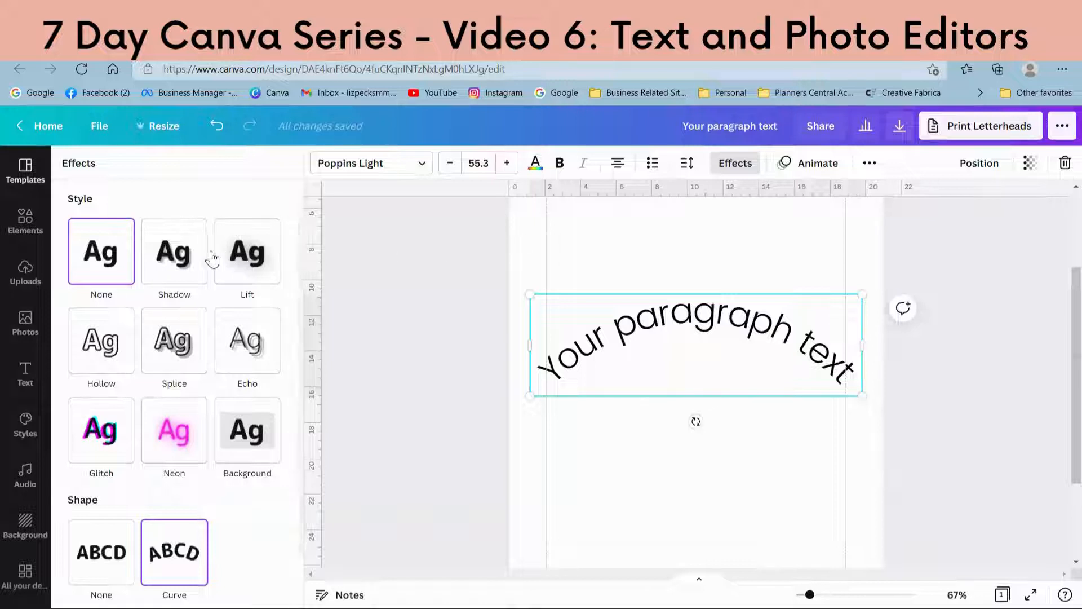
{"action": "left_click", "coordinate": [189, 265]}
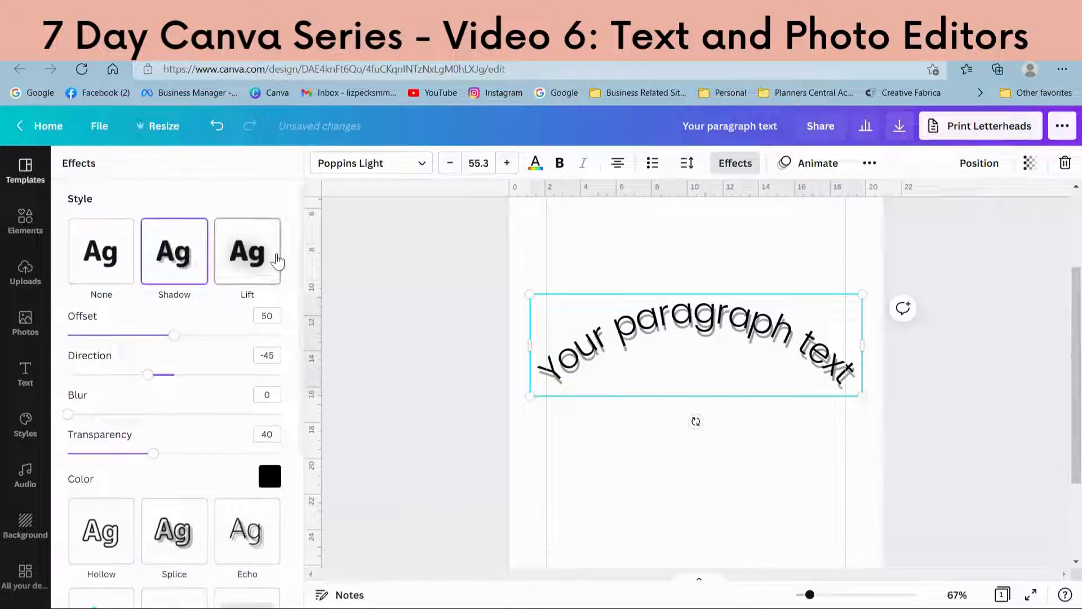
{"action": "left_click", "coordinate": [254, 271]}
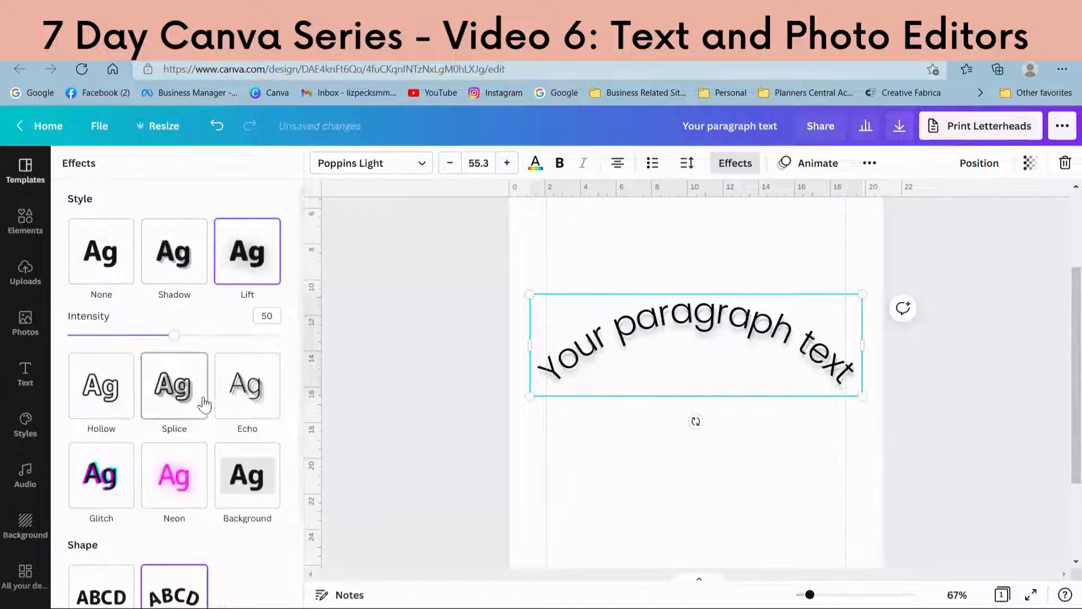
{"action": "left_click_drag", "start_coordinate": [175, 343], "coordinate": [127, 342]}
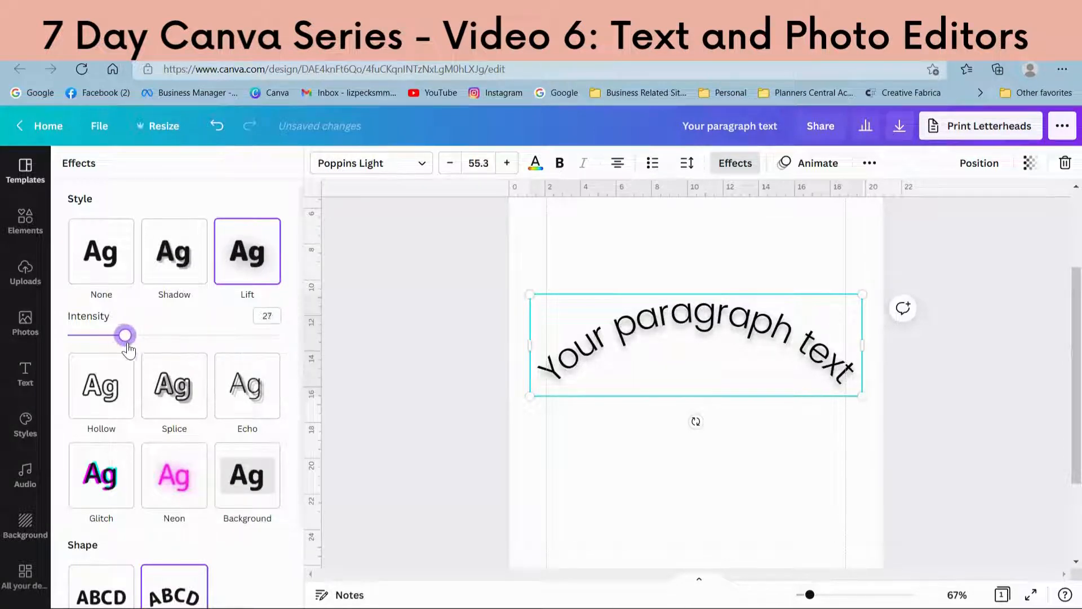
{"action": "left_click", "coordinate": [103, 411]}
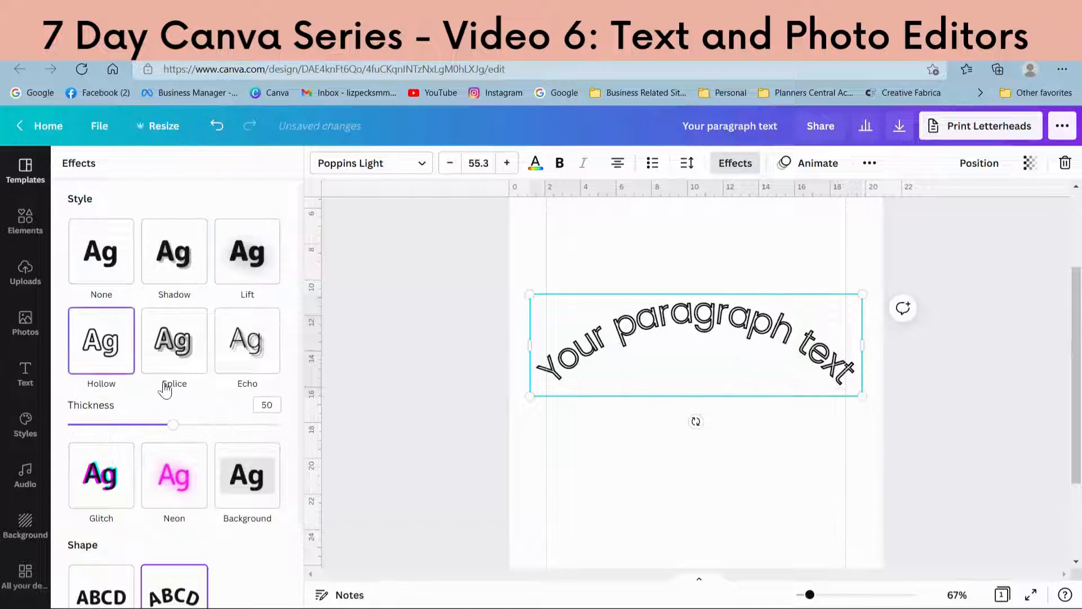
{"action": "left_click", "coordinate": [180, 341]}
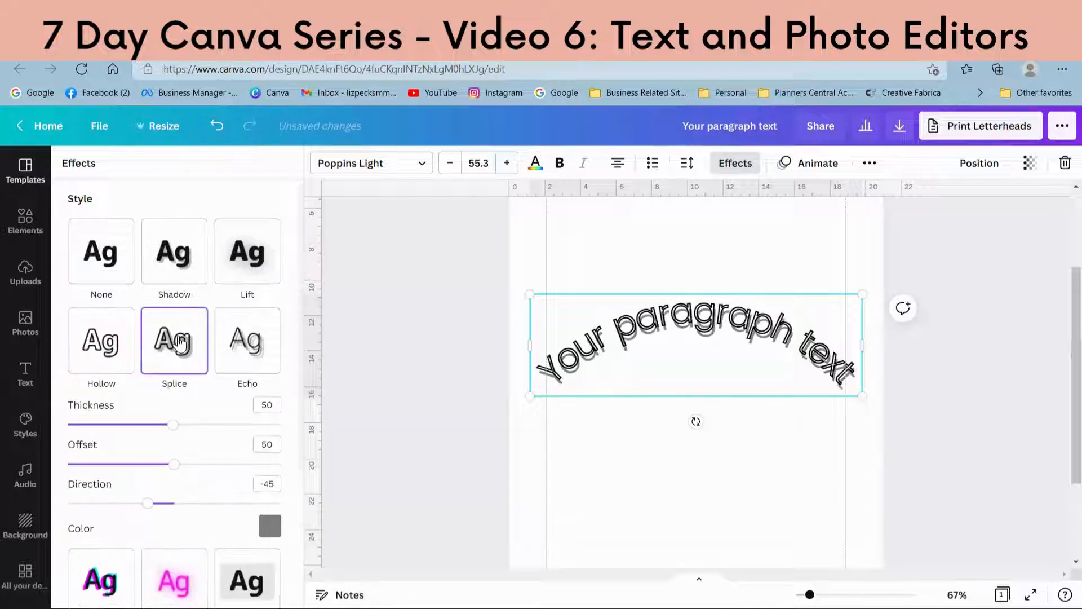
Apply the Echo style to the curved text and color the echo with the pink from the Planner Central palette.
{"action": "left_click", "coordinate": [252, 344]}
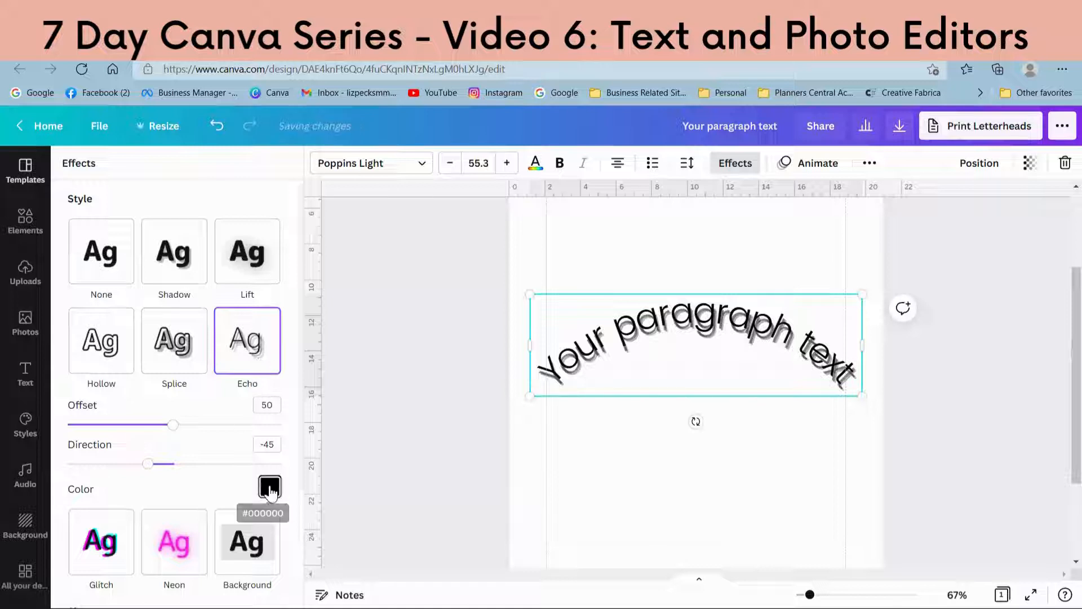
{"action": "left_click", "coordinate": [270, 487]}
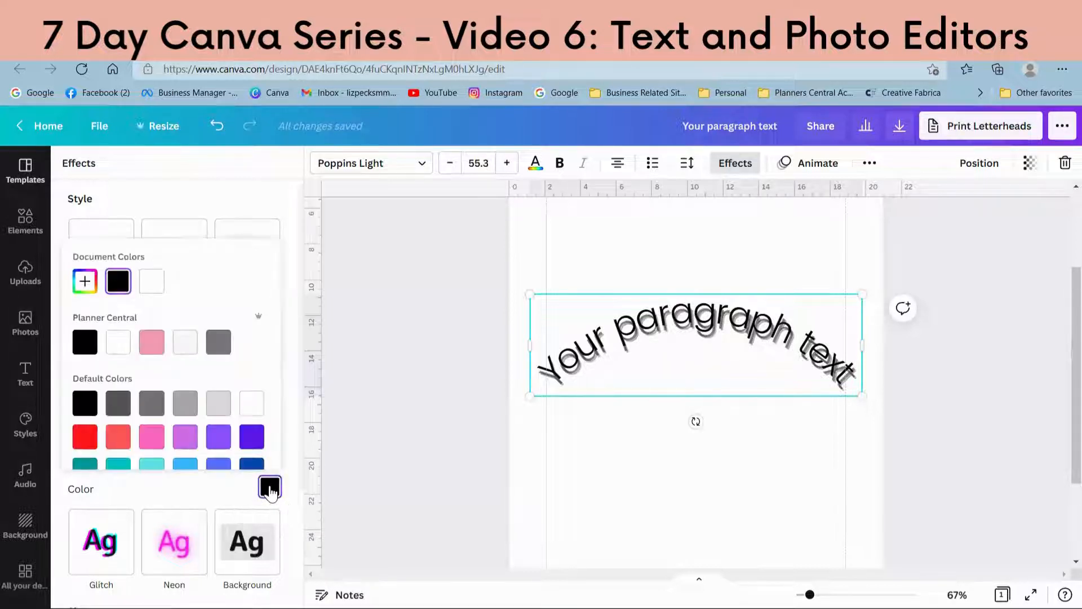
{"action": "left_click", "coordinate": [149, 349]}
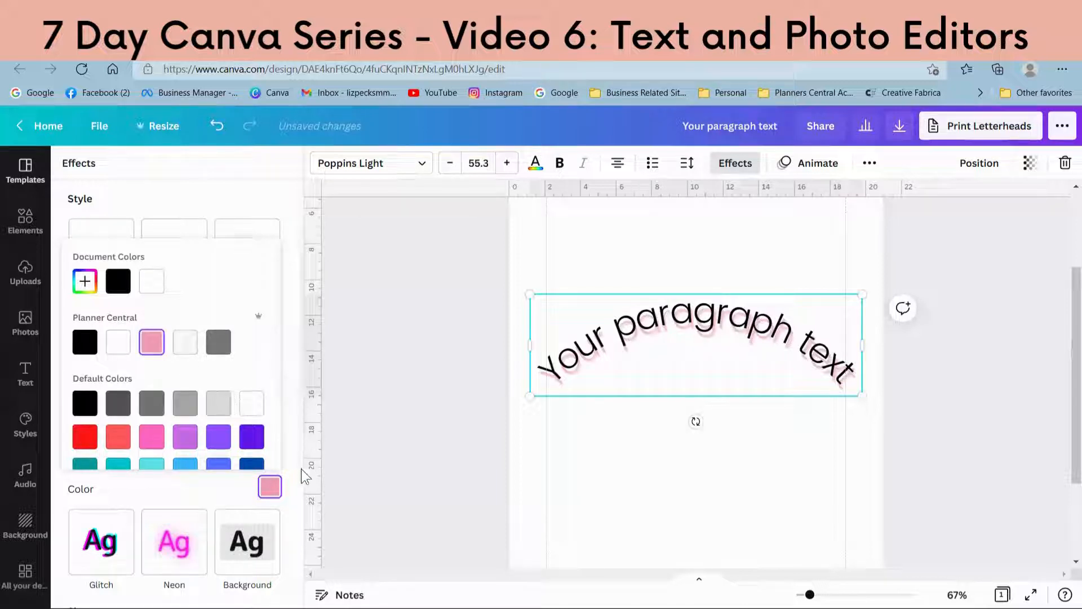
{"action": "left_click", "coordinate": [293, 371]}
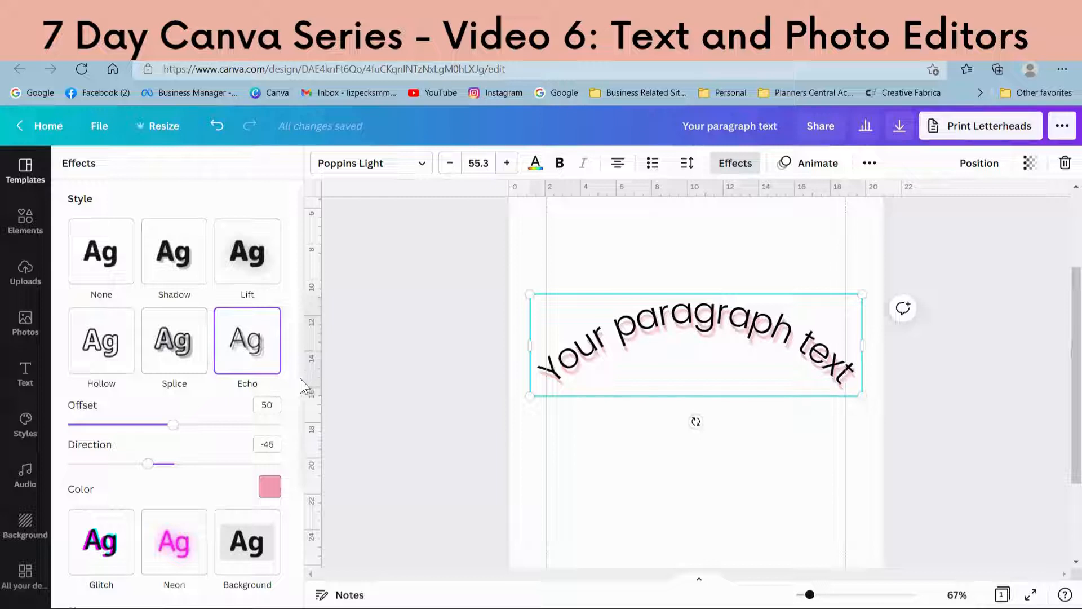
{"action": "left_click_drag", "start_coordinate": [301, 378], "coordinate": [330, 266]}
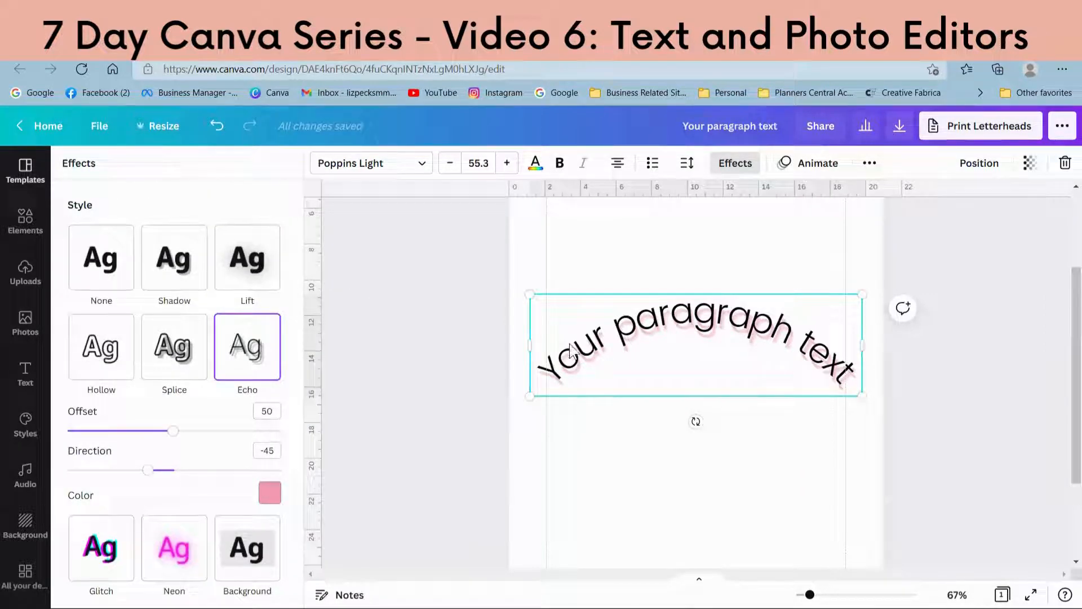
Set the letter spacing of the curved text to 187.
{"action": "left_click", "coordinate": [687, 165]}
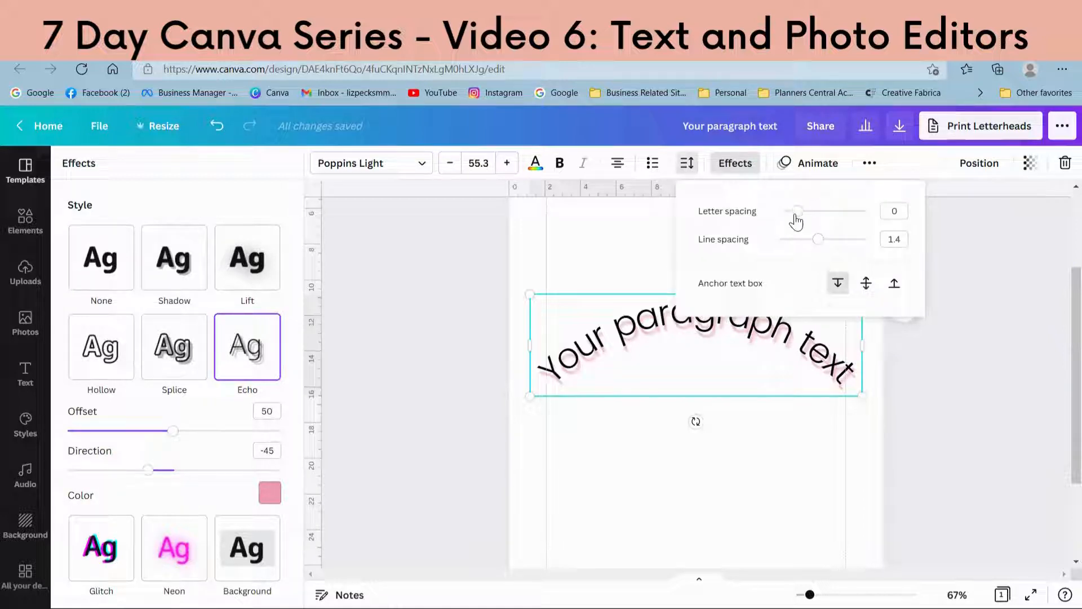
{"action": "left_click_drag", "start_coordinate": [797, 212], "coordinate": [813, 250]}
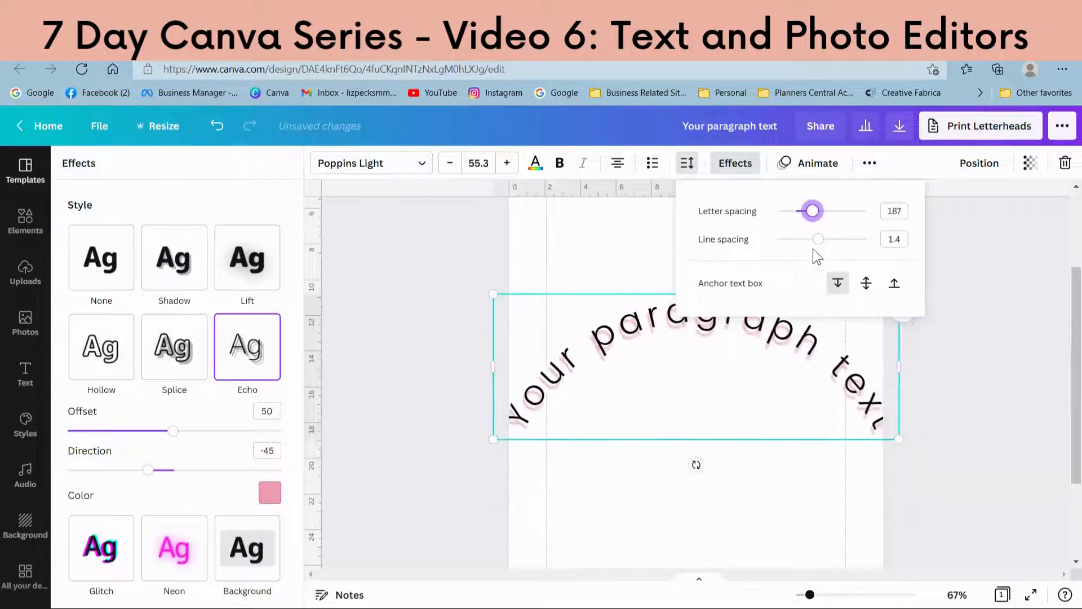
{"action": "left_click", "coordinate": [628, 249]}
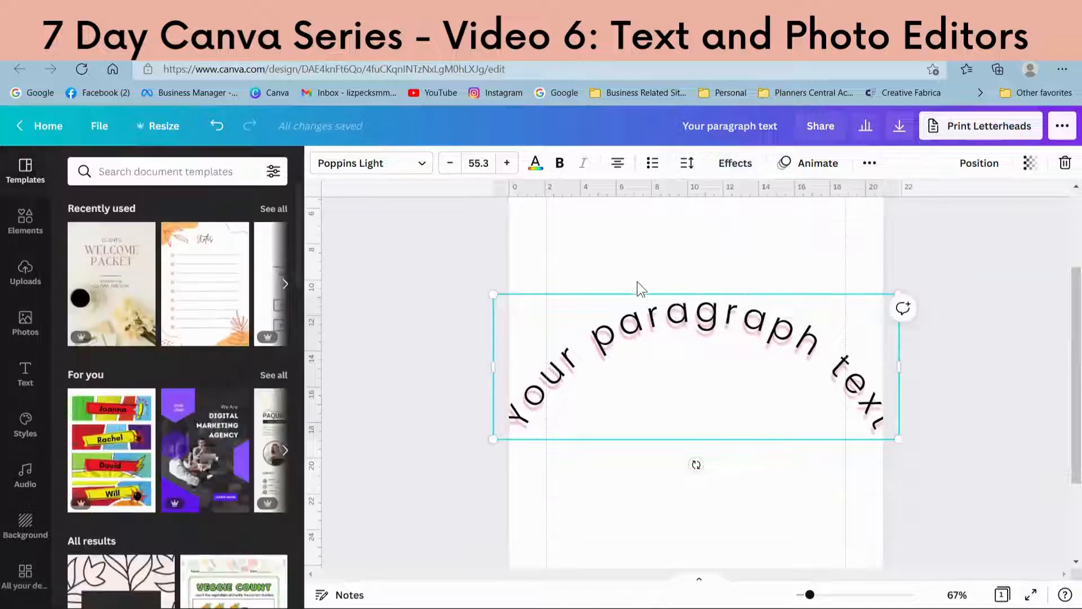
Remove the Echo style and the curve from the text by setting both its style and shape effects to None.
{"action": "double_click", "coordinate": [655, 321]}
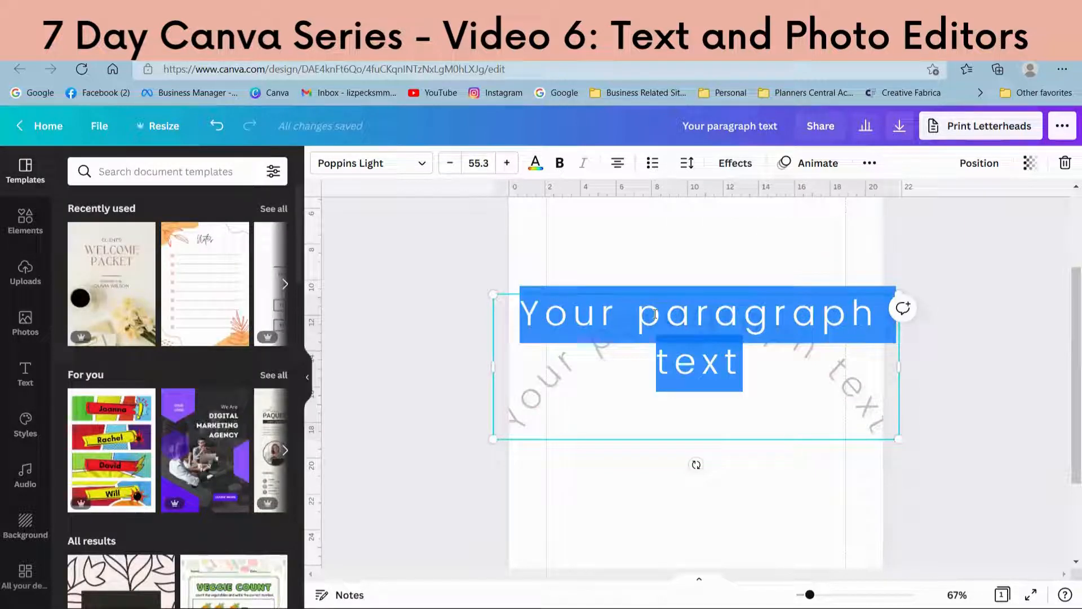
{"action": "left_click", "coordinate": [733, 164]}
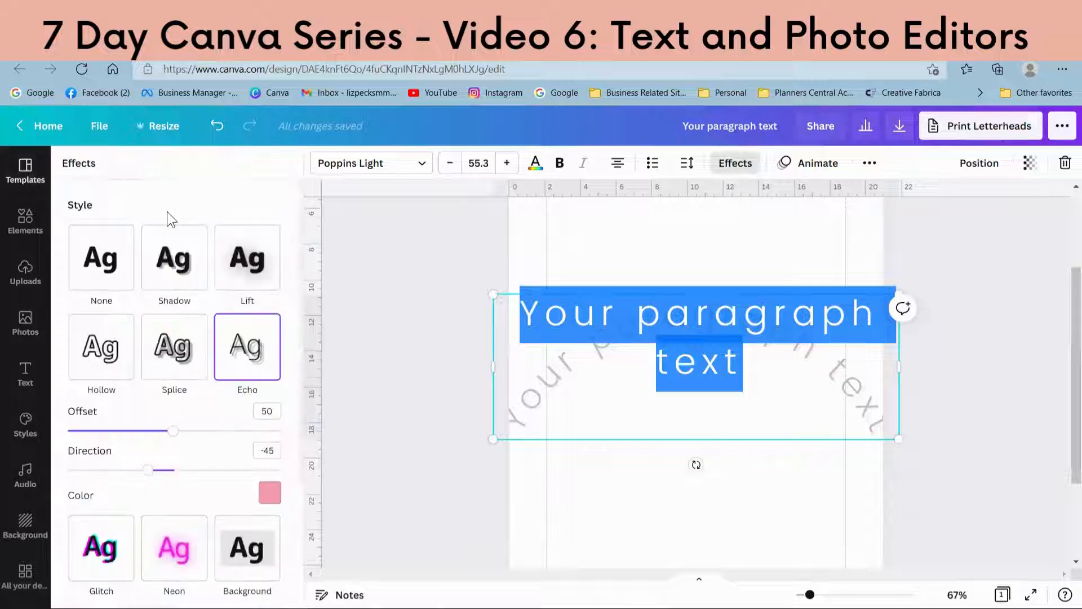
{"action": "left_click", "coordinate": [97, 263]}
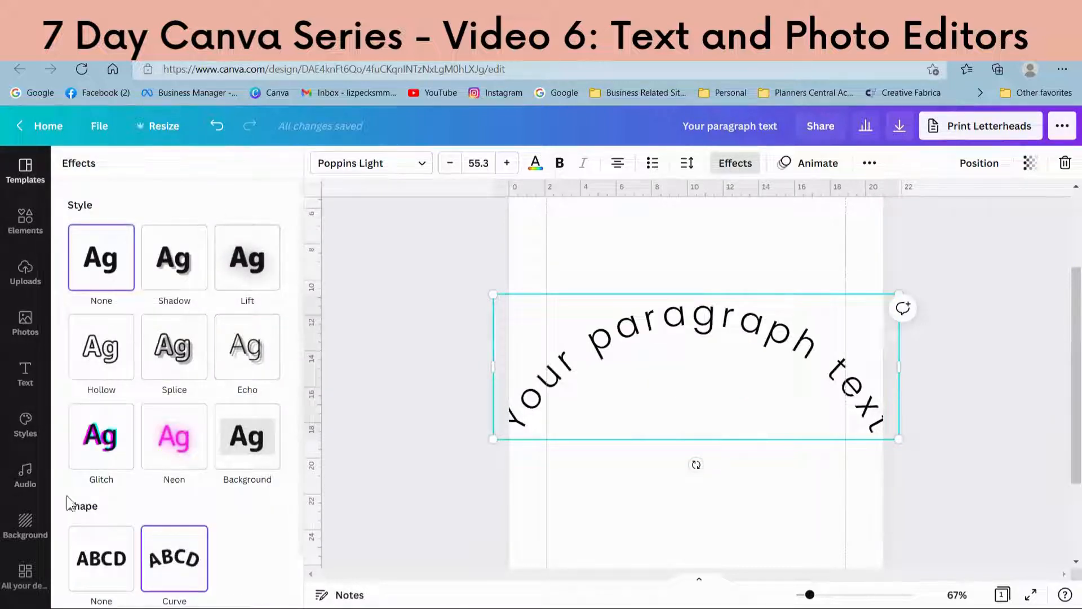
{"action": "left_click", "coordinate": [113, 565]}
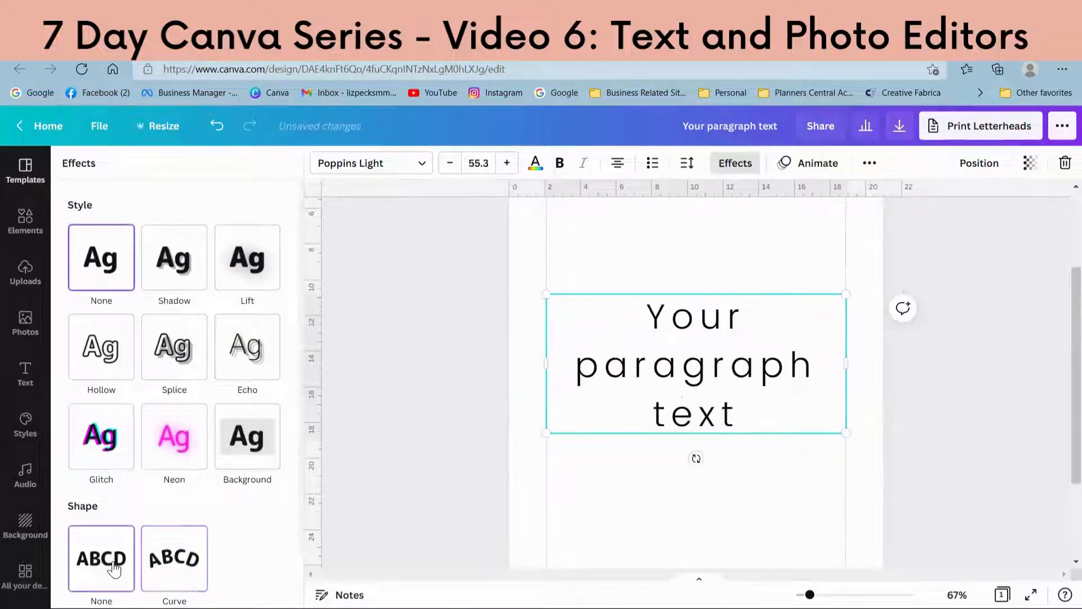
{"action": "left_click", "coordinate": [724, 245]}
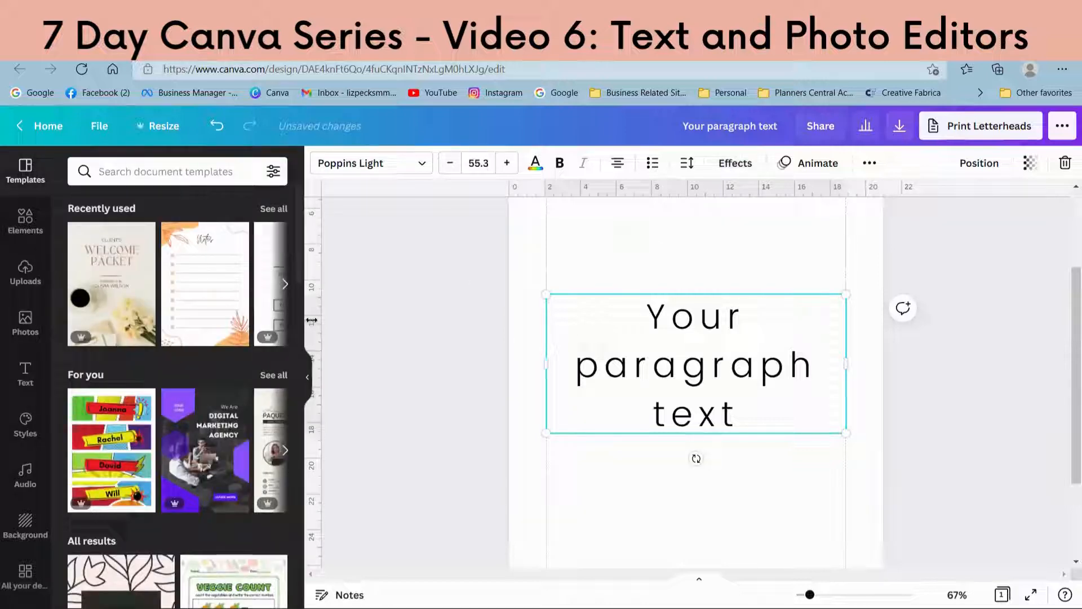
Try the green neon "HAPPY HOUR" font combination on the page, then undo its insertion.
{"action": "left_click", "coordinate": [25, 375]}
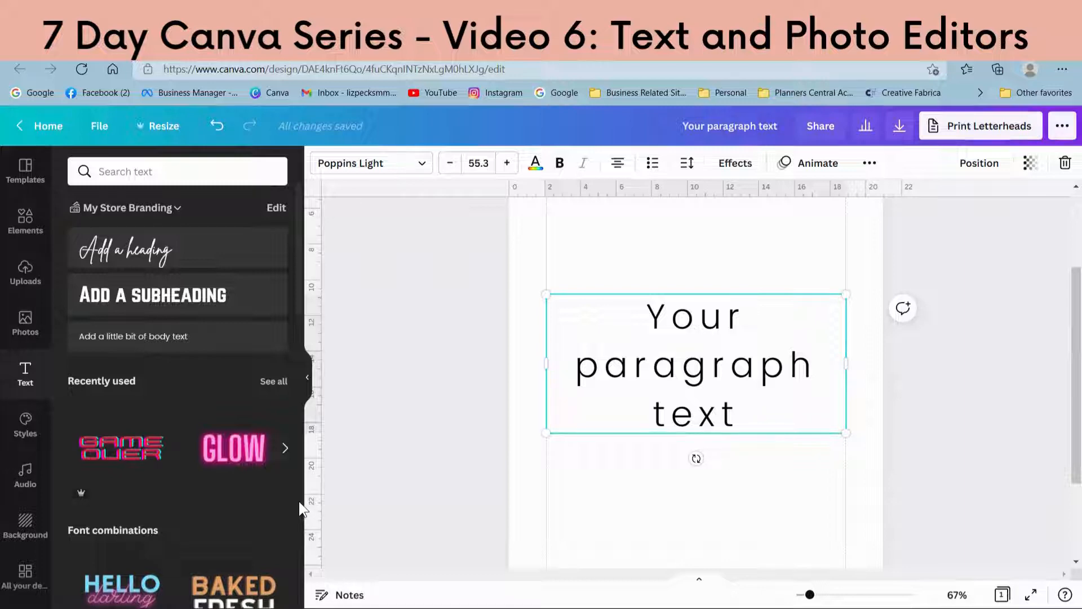
{"action": "scroll", "coordinate": [299, 502], "scroll_direction": "down", "scroll_amount": 6}
{"action": "scroll", "coordinate": [298, 501], "scroll_direction": "down", "scroll_amount": 6}
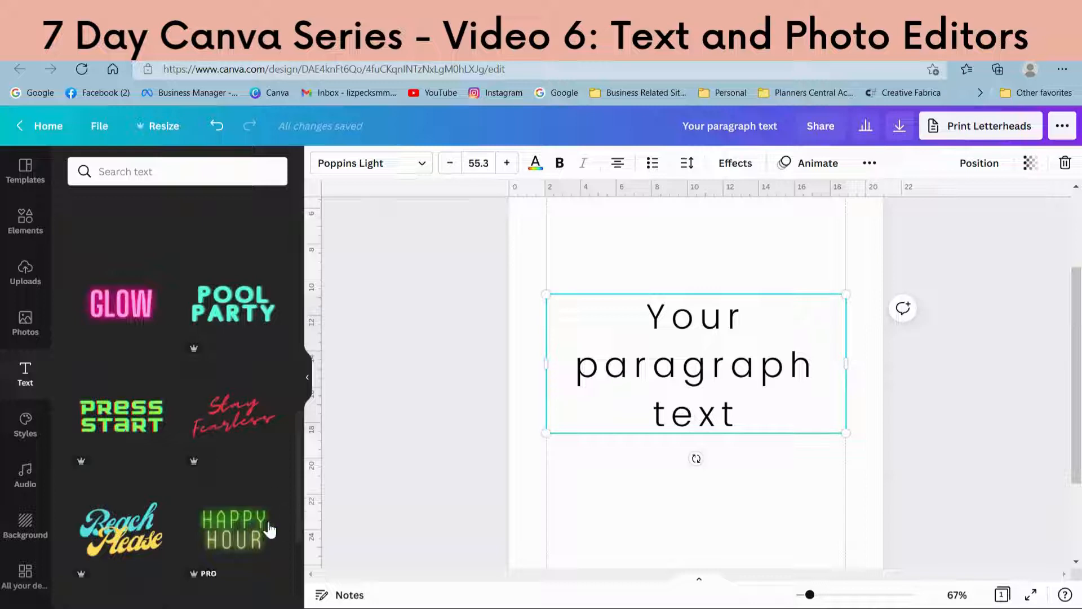
{"action": "left_click", "coordinate": [239, 539]}
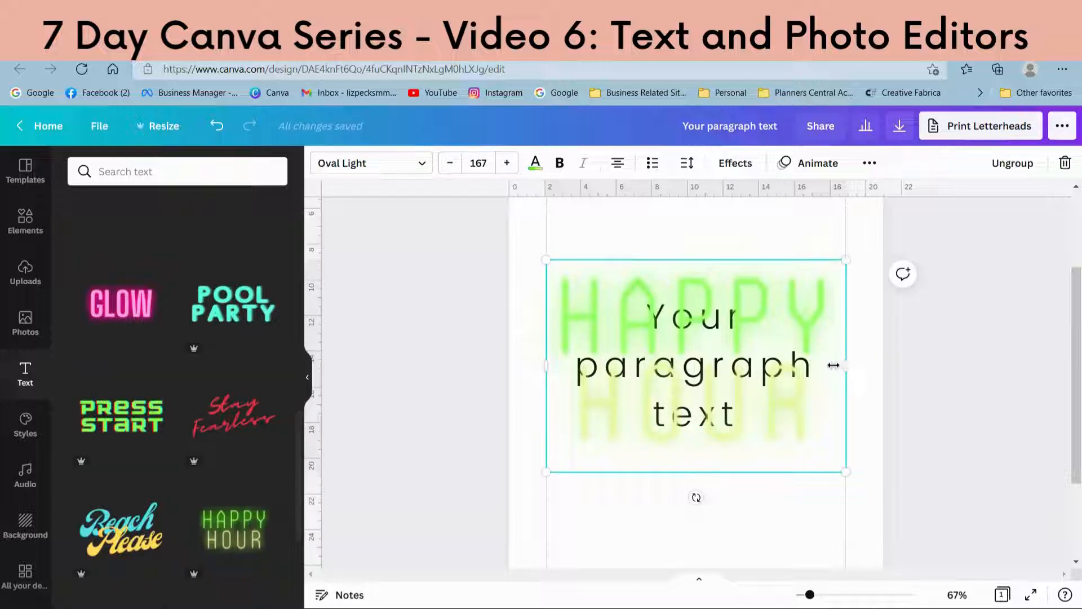
{"action": "key", "text": "ctrl+z"}
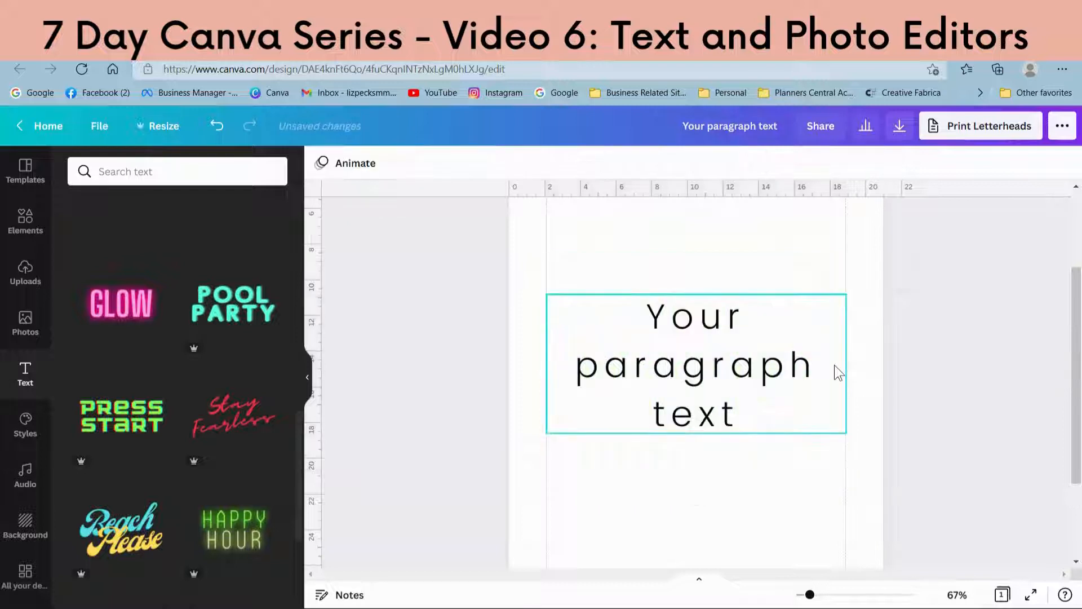
Preview the available text animations, such as Fade and Typewriter, on the paragraph text and leave the animation options.
{"action": "left_click", "coordinate": [804, 334]}
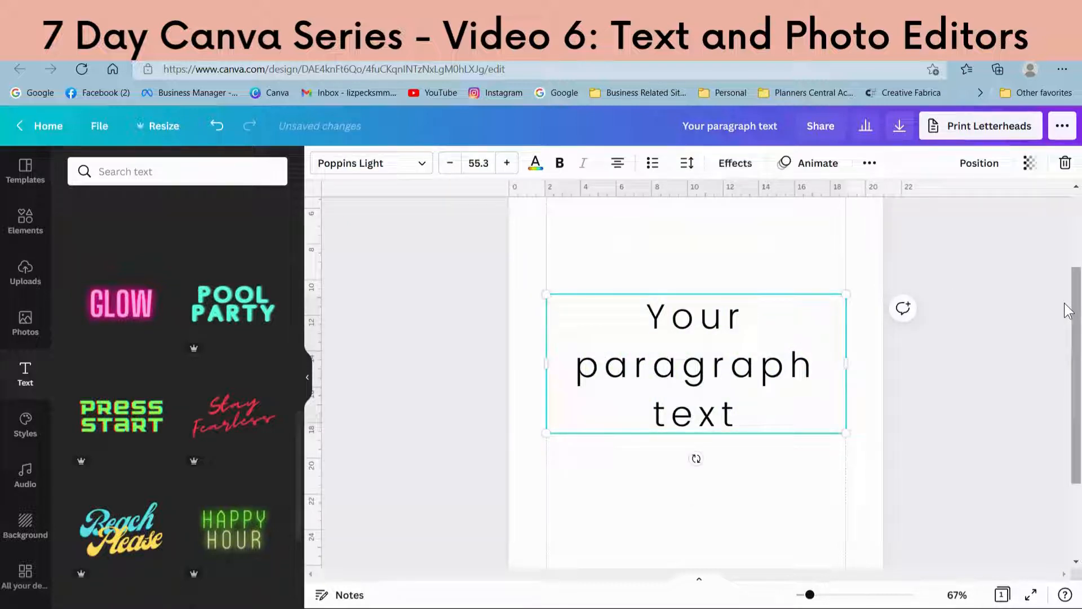
{"action": "left_click_drag", "start_coordinate": [1067, 304], "coordinate": [1065, 264]}
{"action": "left_click", "coordinate": [776, 457]}
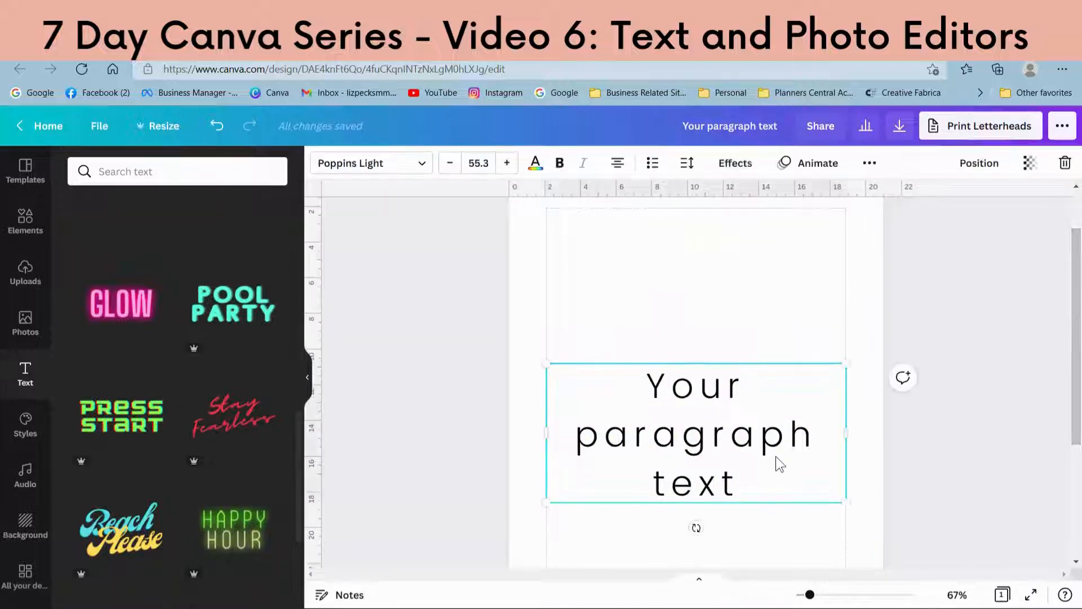
{"action": "left_click", "coordinate": [810, 165]}
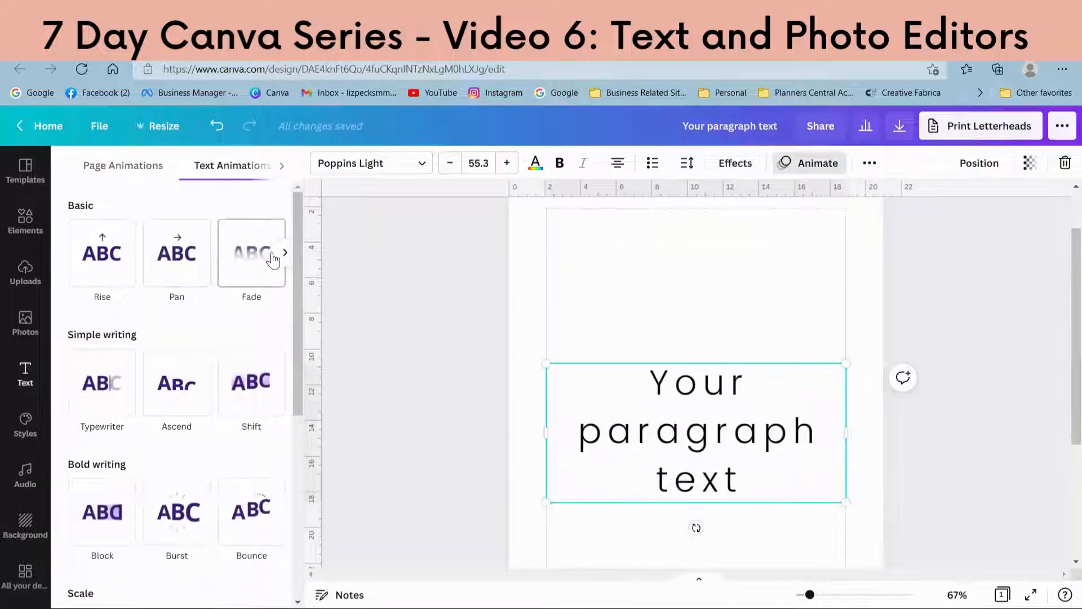
{"action": "left_click", "coordinate": [254, 253]}
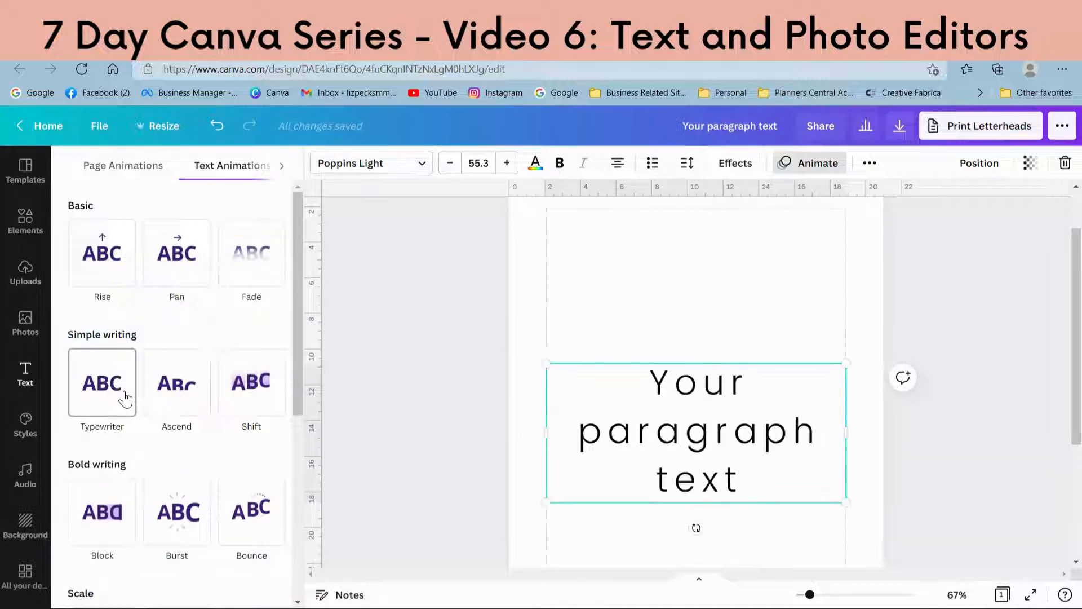
{"action": "key", "text": "Escape"}
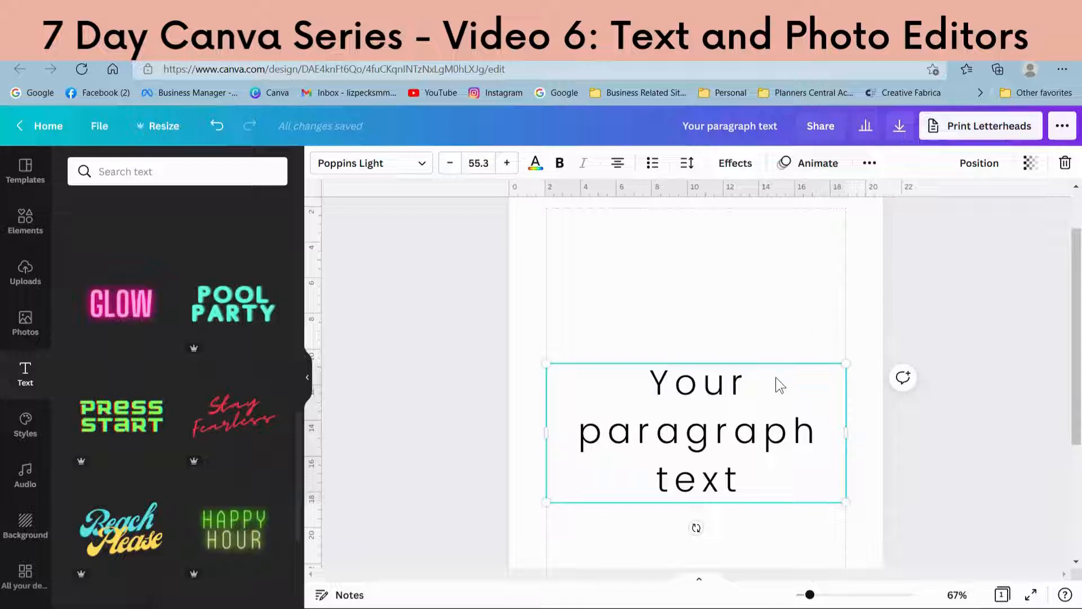
Delete the paragraph text from the page so the page is blank.
{"action": "key", "text": "ctrl+a"}
{"action": "key", "text": "BackSpace"}
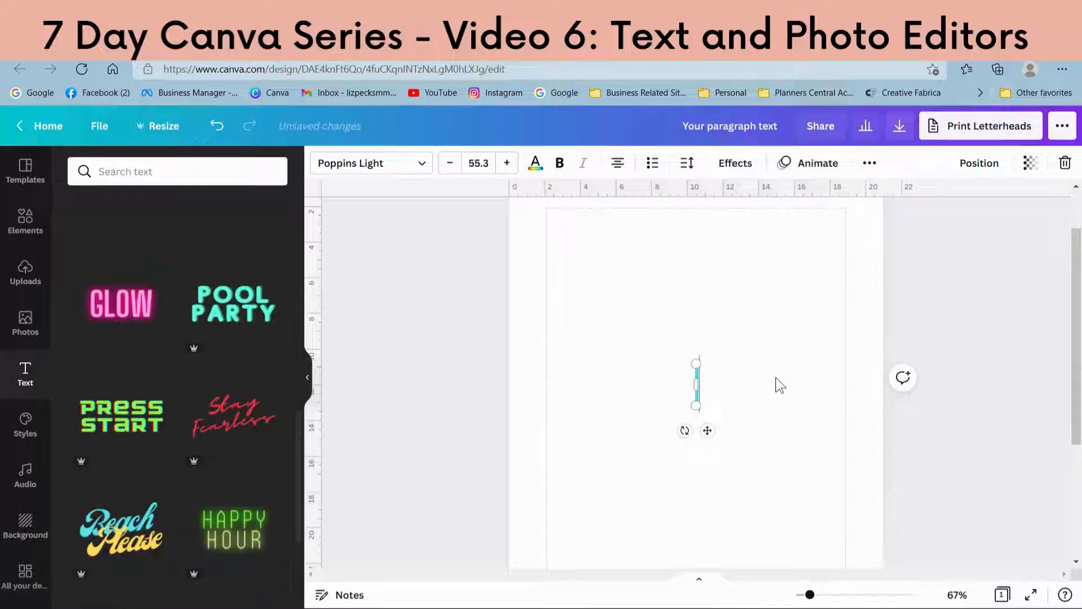
{"action": "left_click", "coordinate": [652, 327]}
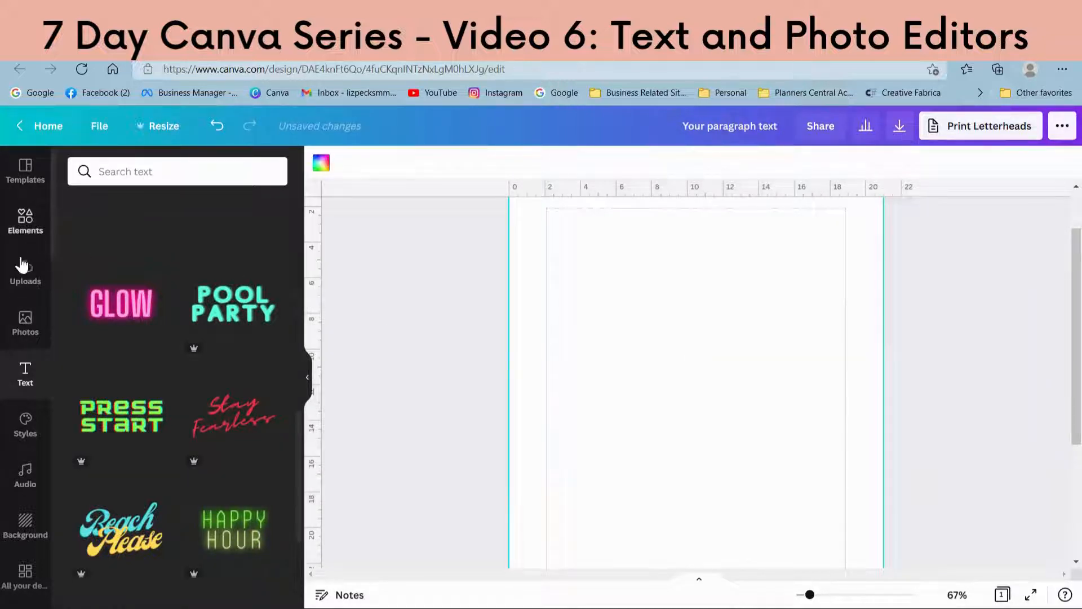
Insert the trending portrait photo of a dark-haired person in a cream top, with the page displayed at 44% zoom.
{"action": "left_click", "coordinate": [25, 321]}
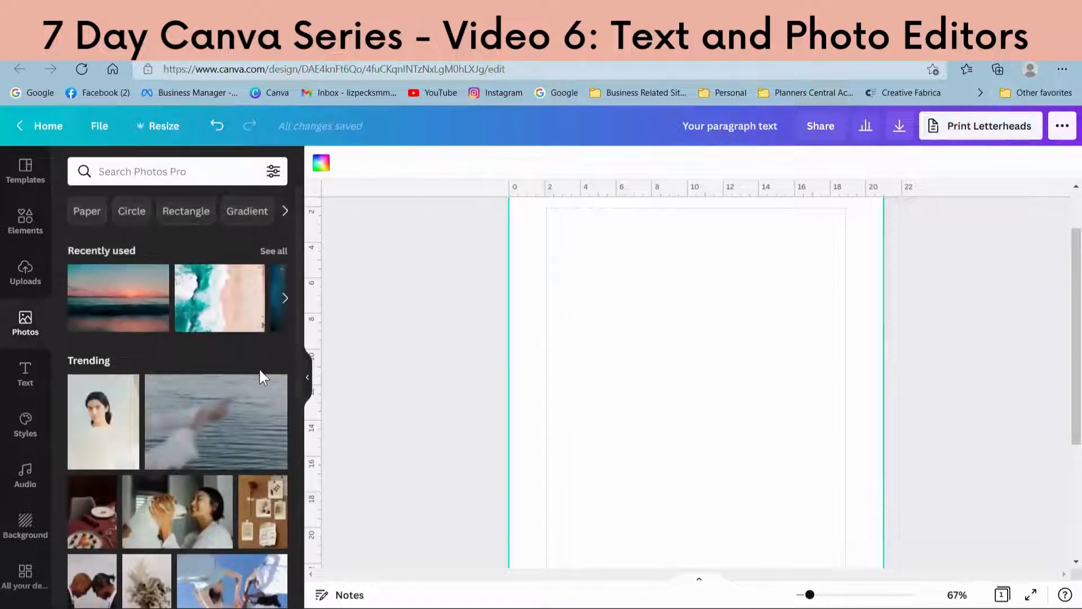
{"action": "left_click", "coordinate": [104, 441]}
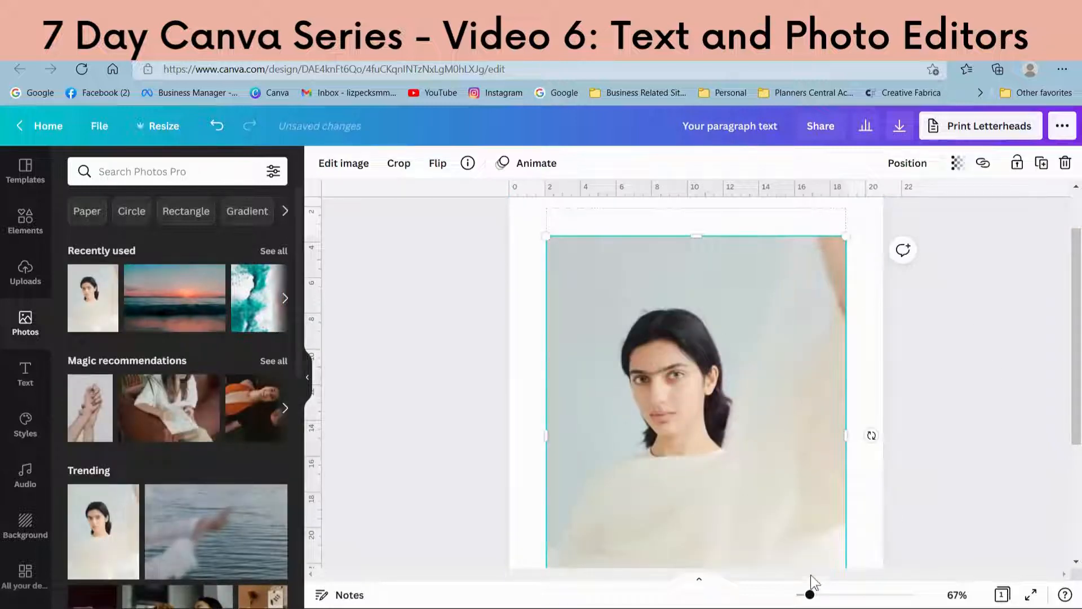
{"action": "left_click_drag", "start_coordinate": [810, 594], "coordinate": [804, 594]}
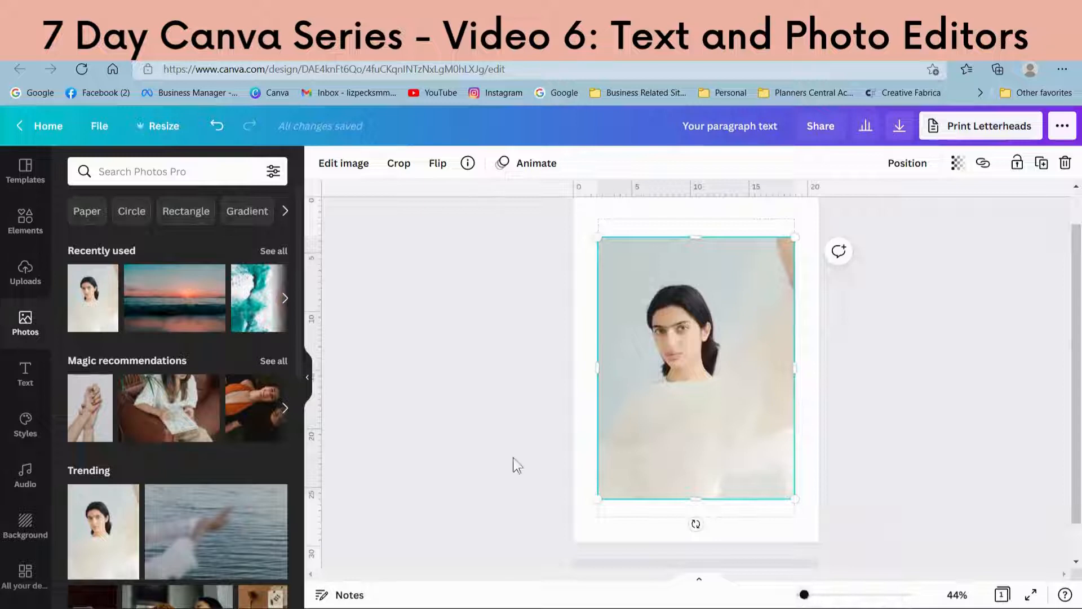
Examine the full set of image adjustments for the portrait, such as Brightness, and return to the image editing options.
{"action": "left_click", "coordinate": [333, 165]}
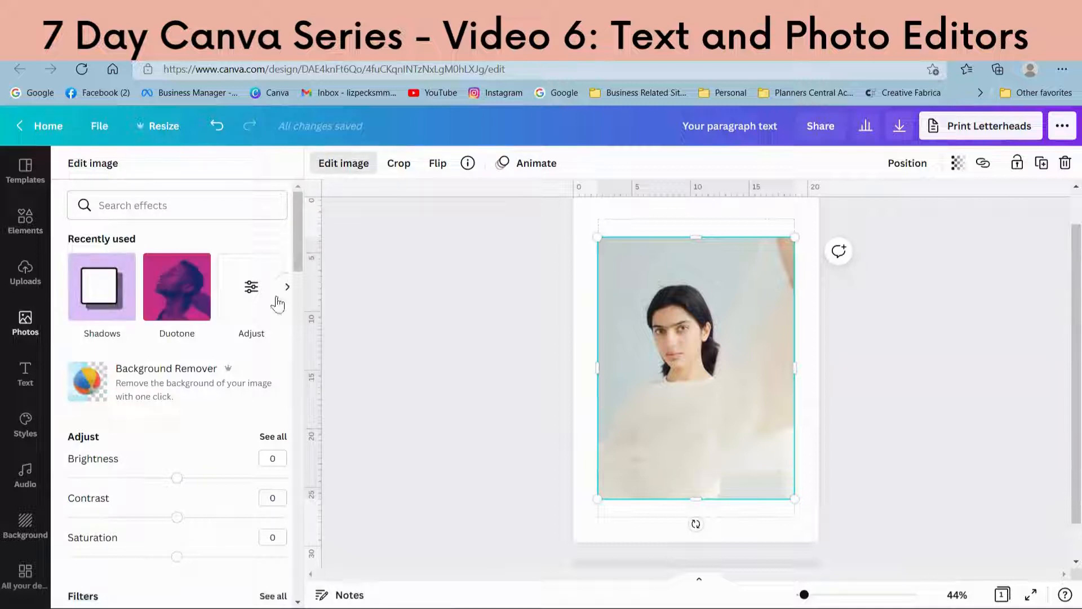
{"action": "left_click", "coordinate": [273, 437]}
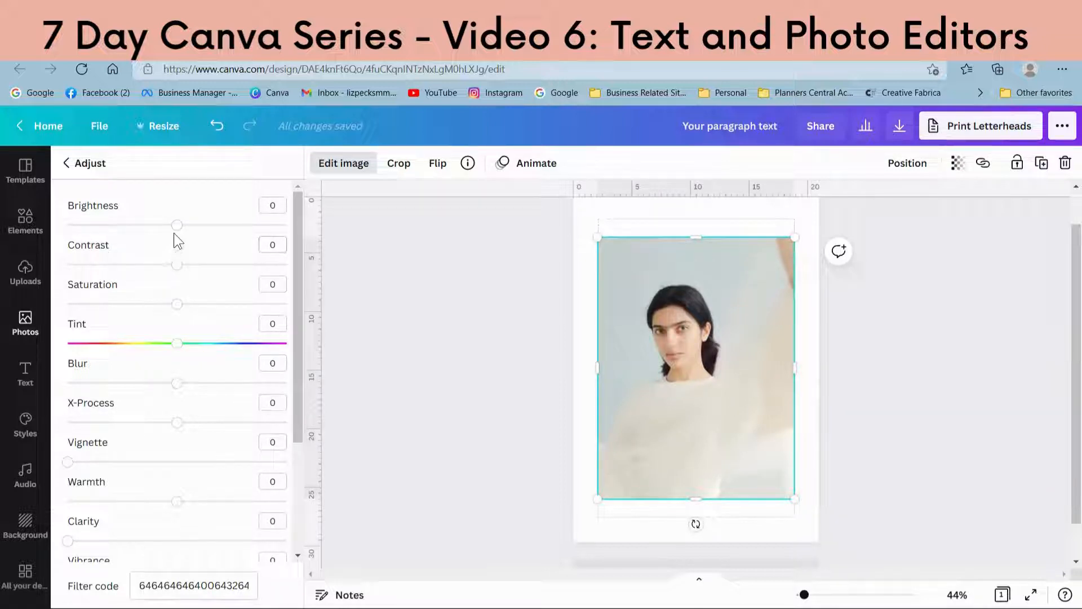
{"action": "mouse_move", "coordinate": [176, 225]}
{"action": "left_mouse_down"}
{"action": "mouse_move", "coordinate": [231, 225]}
{"action": "mouse_move", "coordinate": [220, 234]}
{"action": "mouse_move", "coordinate": [178, 219]}
{"action": "left_mouse_up"}
{"action": "left_click", "coordinate": [65, 164]}
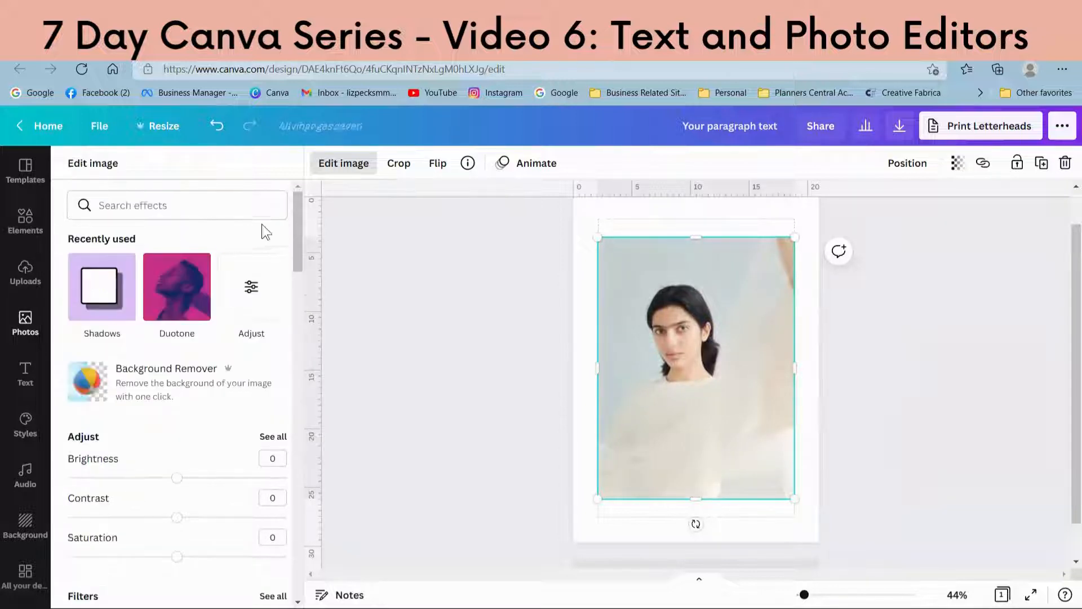
Compare the Afterglow and Solar filters on the portrait, ending with Afterglow applied.
{"action": "left_click_drag", "start_coordinate": [297, 229], "coordinate": [308, 292]}
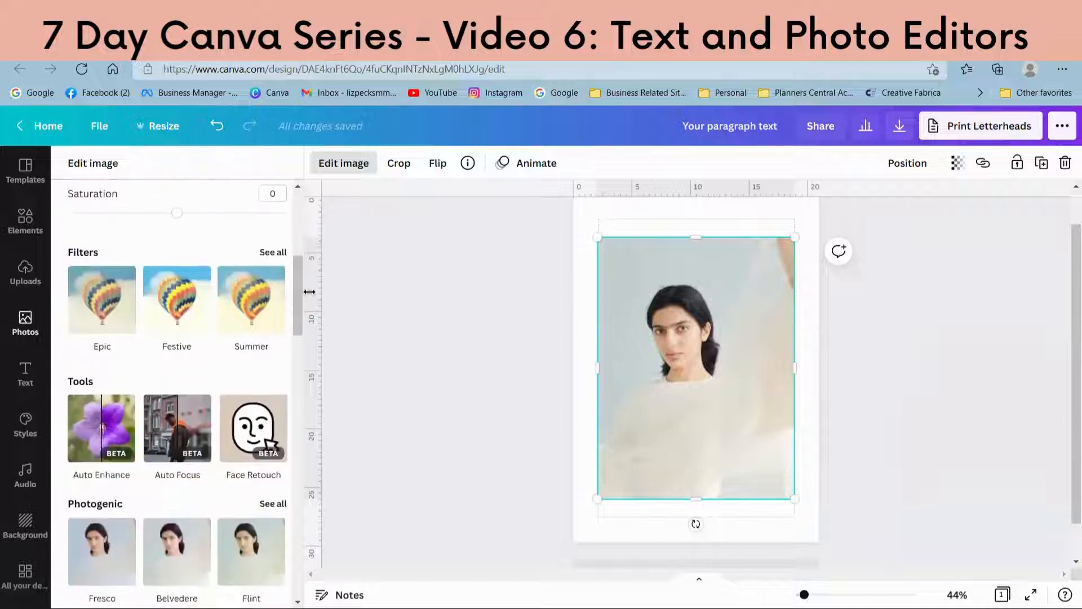
{"action": "left_click", "coordinate": [274, 253]}
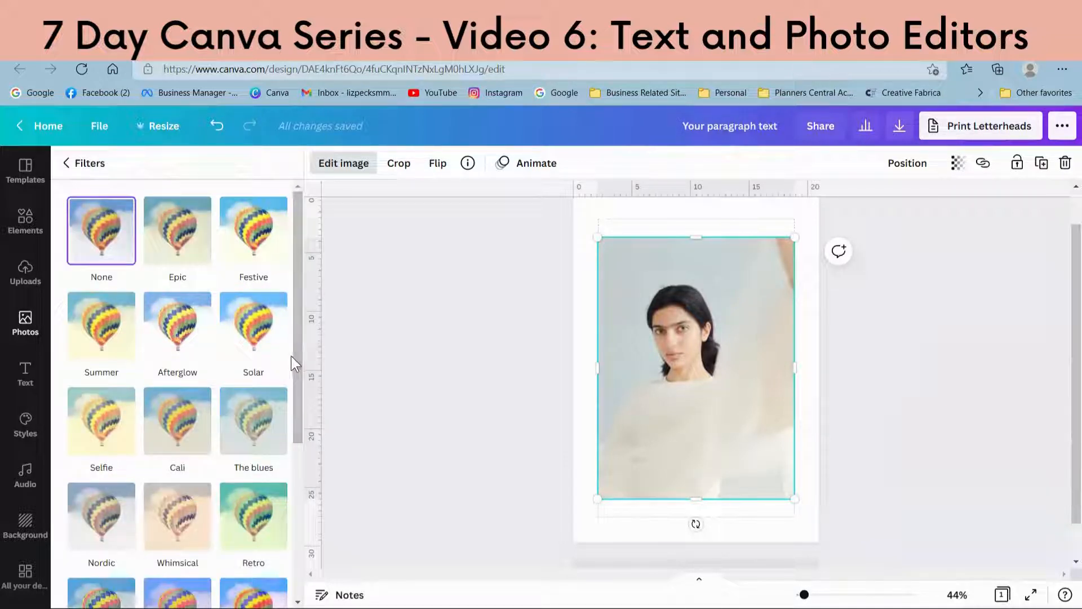
{"action": "left_click", "coordinate": [183, 340]}
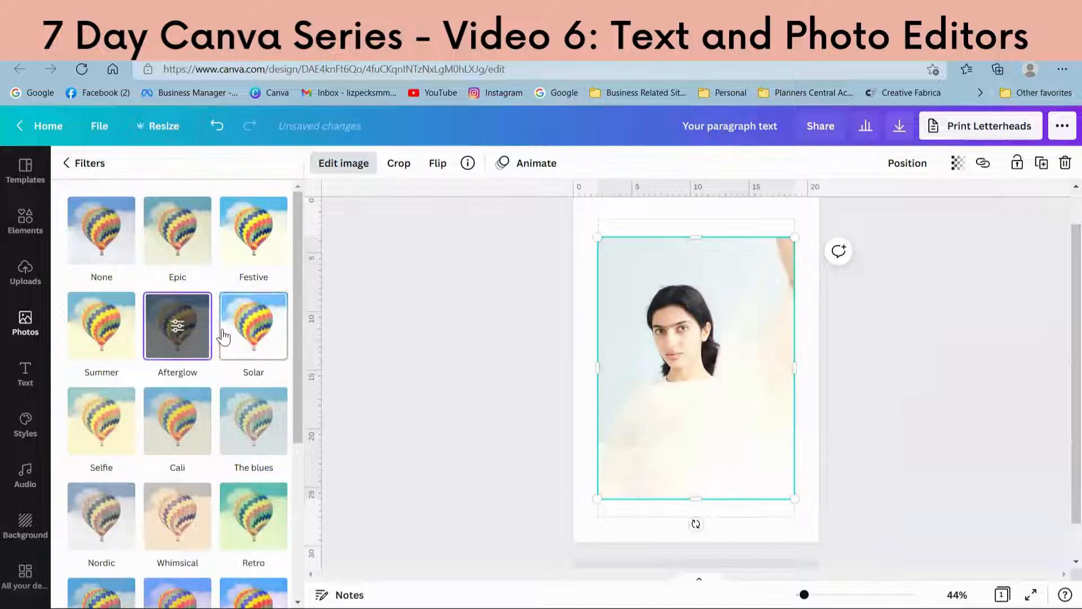
{"action": "left_click", "coordinate": [248, 338]}
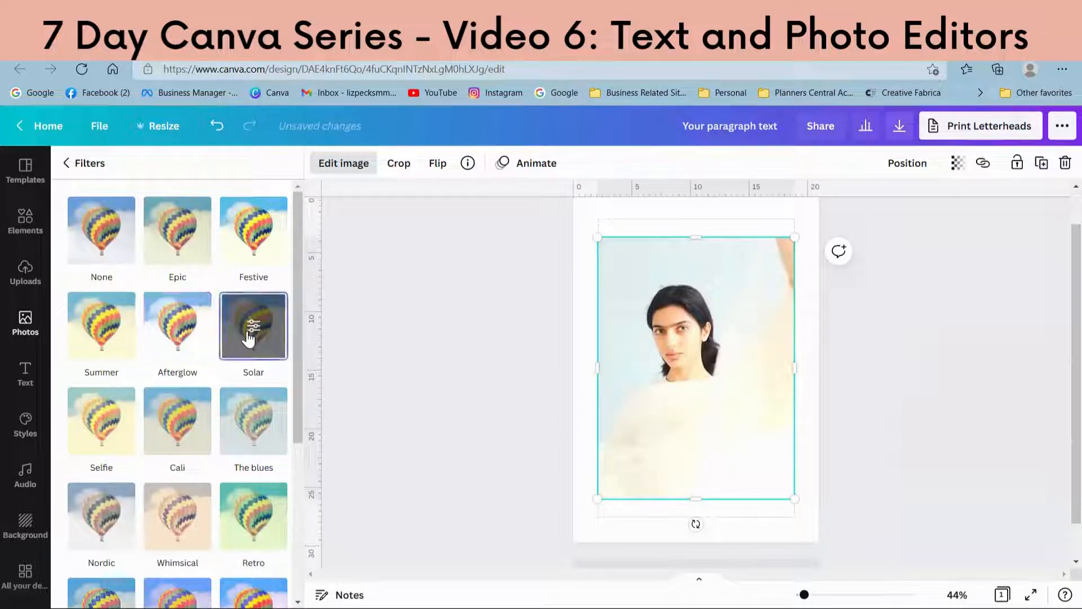
{"action": "left_click", "coordinate": [189, 348]}
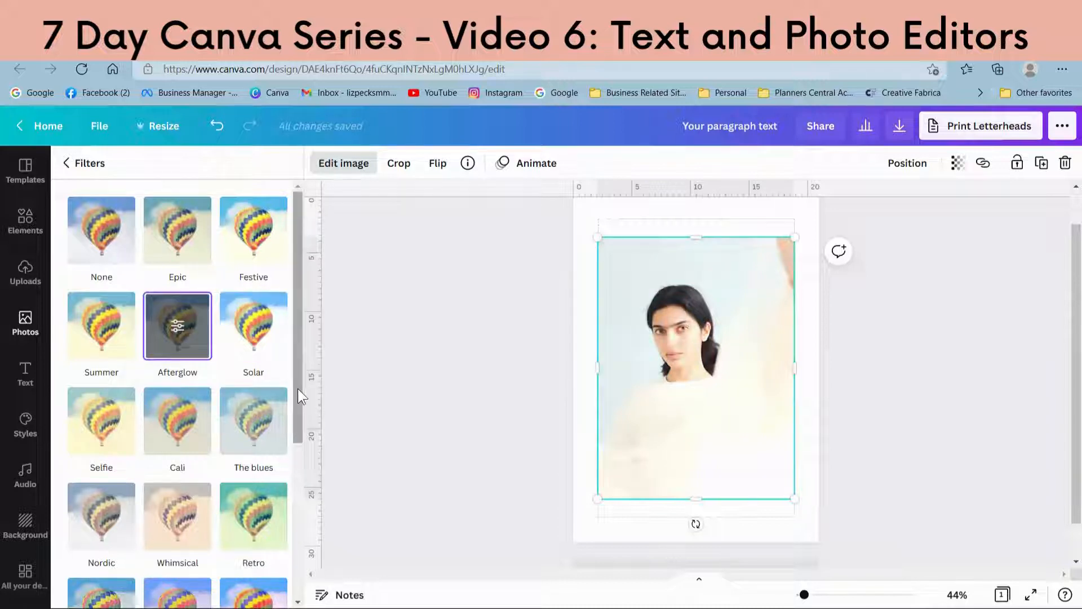
Try the Peony, Drama, Greyscale and Street filters on the portrait, then apply Dalliance and return to the image editing options.
{"action": "left_click_drag", "start_coordinate": [298, 389], "coordinate": [291, 472]}
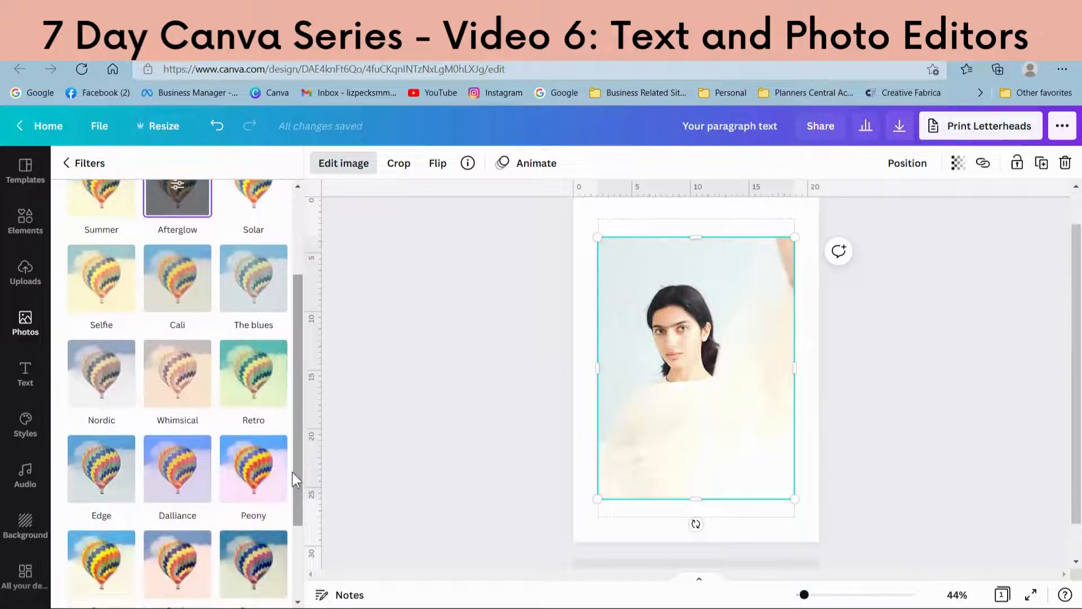
{"action": "left_click", "coordinate": [241, 475]}
{"action": "left_click", "coordinate": [258, 538]}
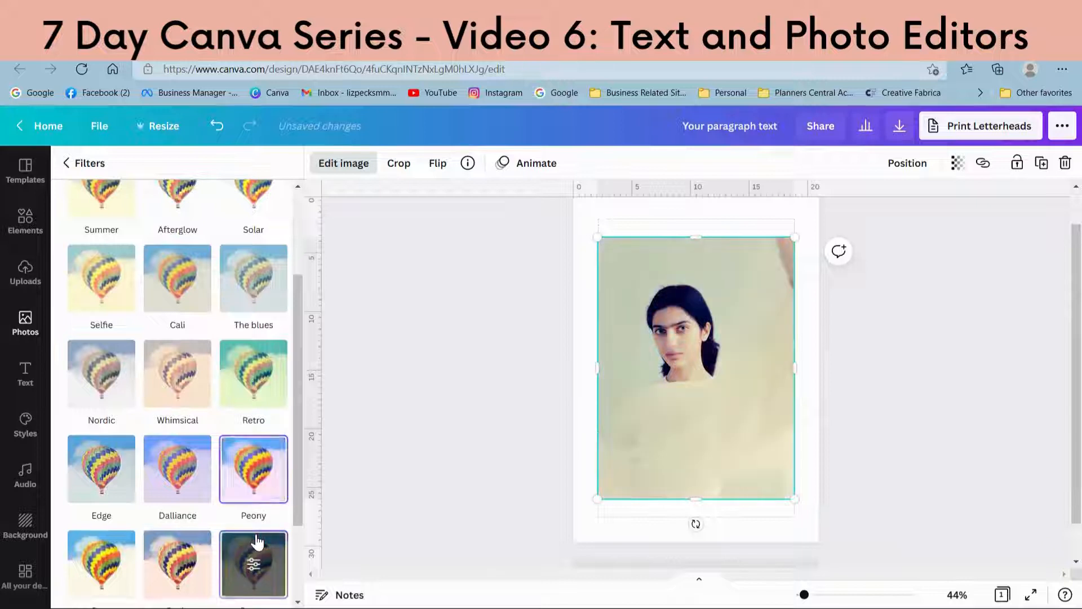
{"action": "left_click_drag", "start_coordinate": [296, 475], "coordinate": [311, 546]}
{"action": "left_click", "coordinate": [107, 559]}
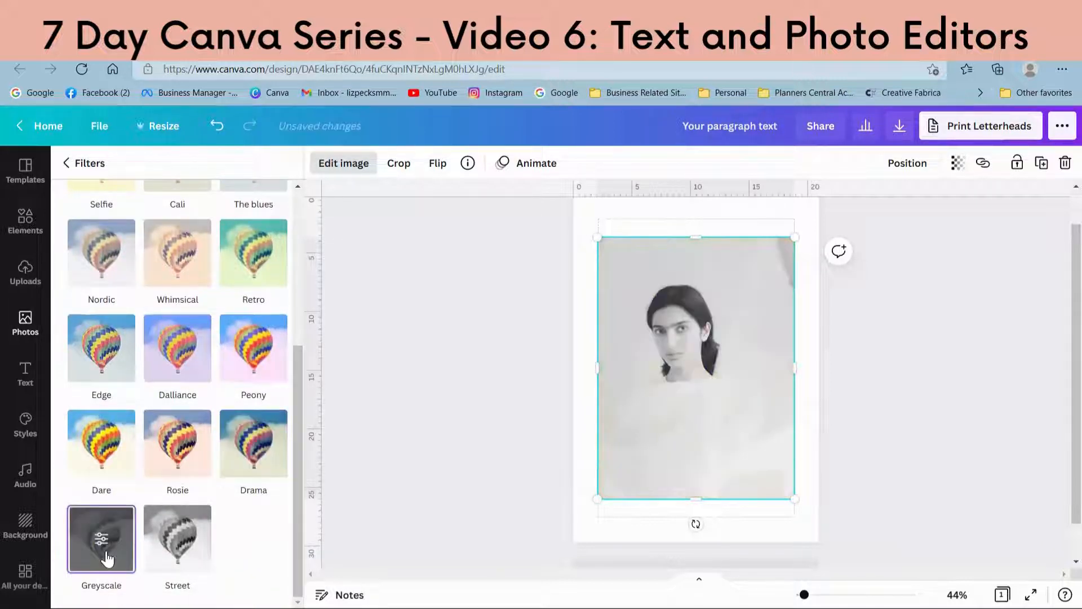
{"action": "left_click", "coordinate": [182, 568]}
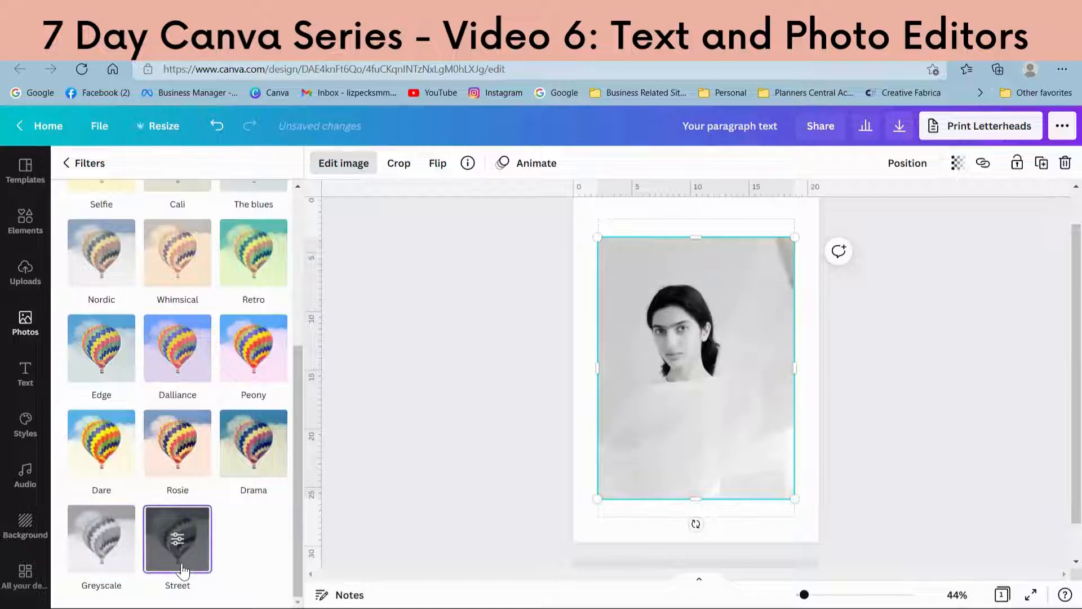
{"action": "left_click", "coordinate": [180, 373]}
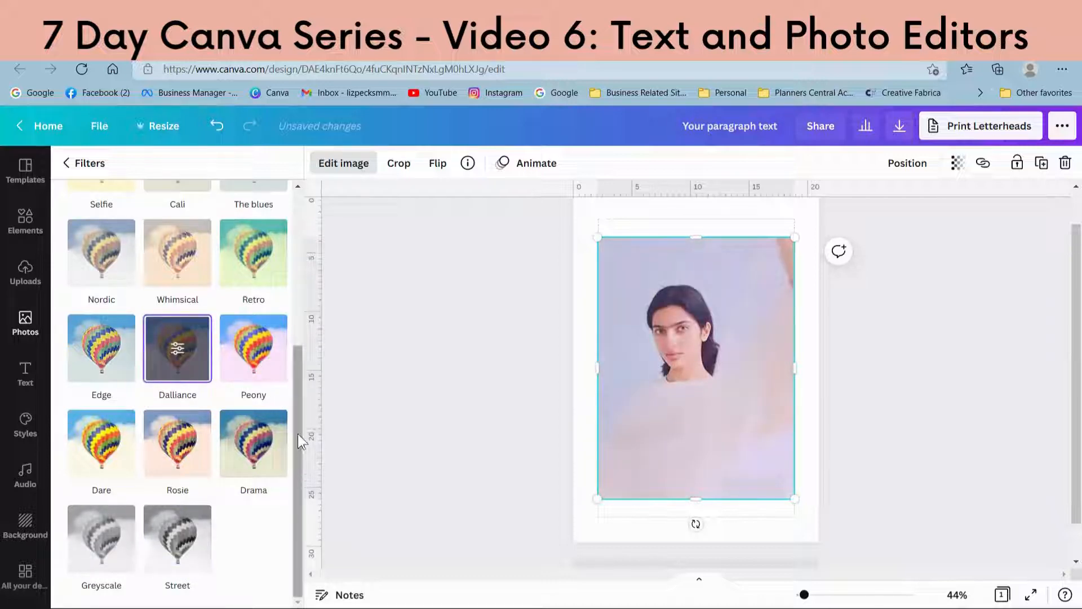
{"action": "left_click_drag", "start_coordinate": [298, 434], "coordinate": [335, 231]}
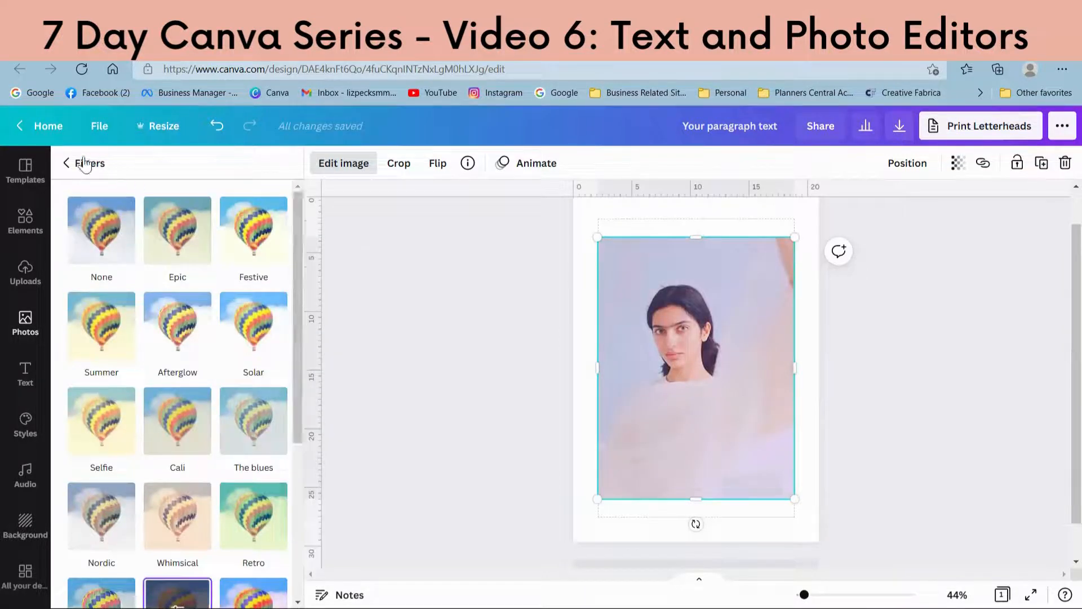
{"action": "left_click", "coordinate": [65, 164]}
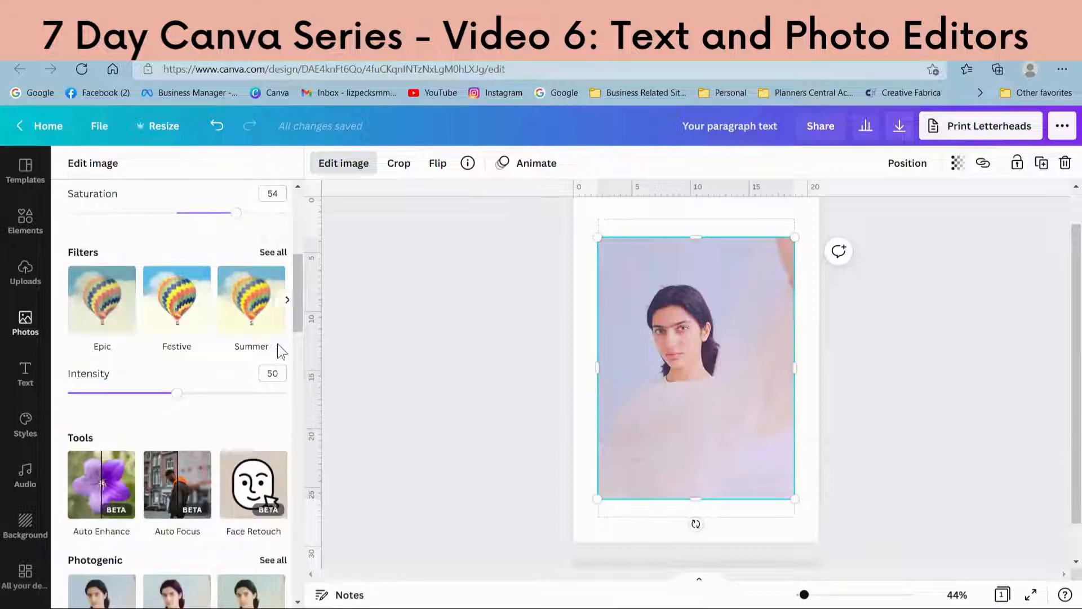
Try Auto Enhance on the portrait, then cancel it.
{"action": "left_click", "coordinate": [108, 491]}
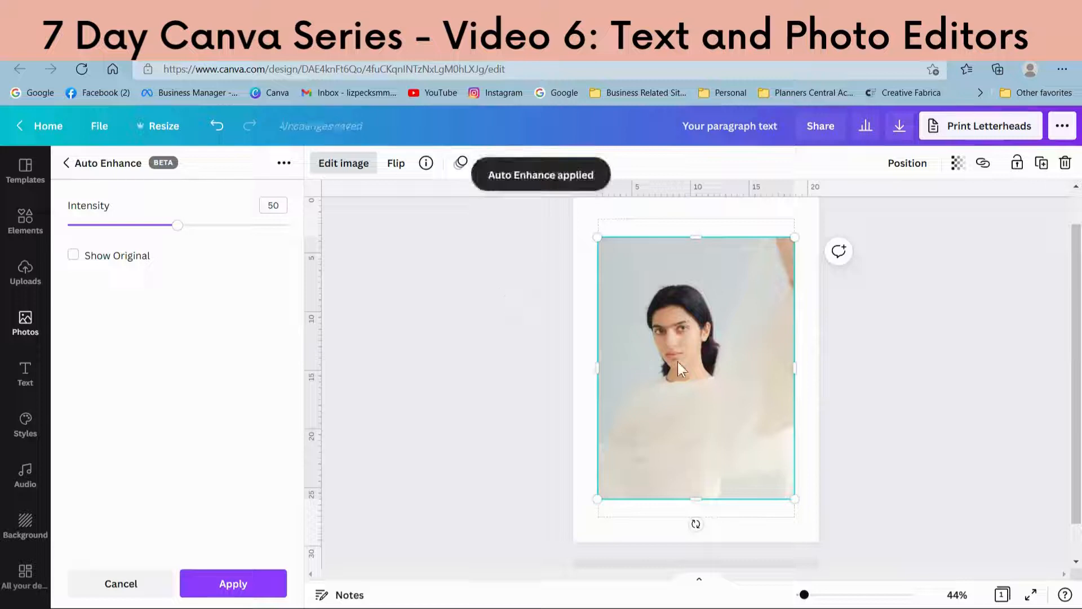
{"action": "left_click", "coordinate": [133, 580]}
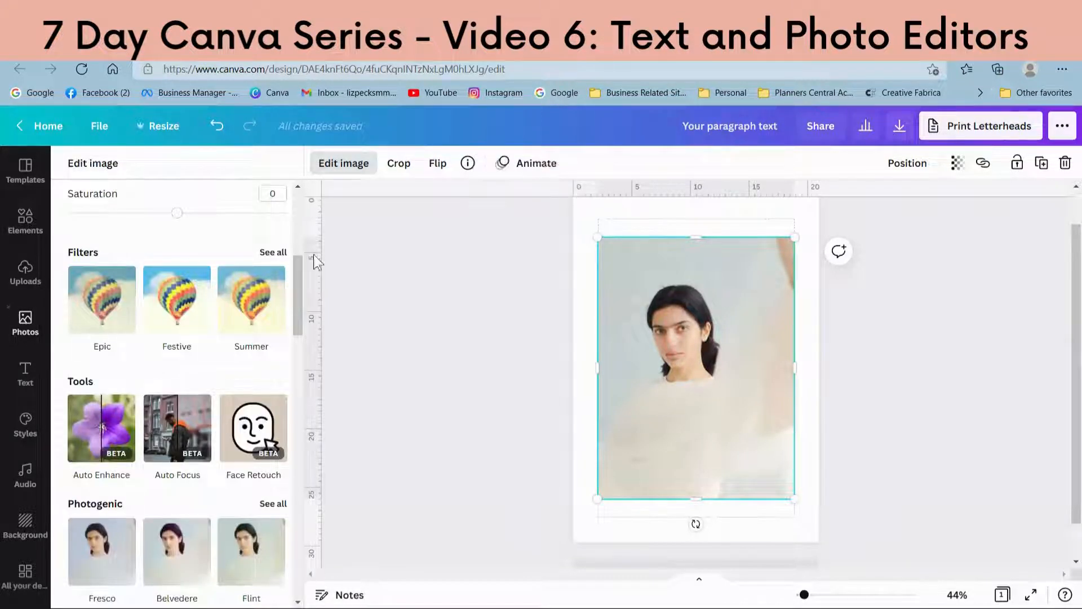
Delete the portrait and insert the trending photo of a smiling woman holding a dog in its place.
{"action": "key", "text": "Delete"}
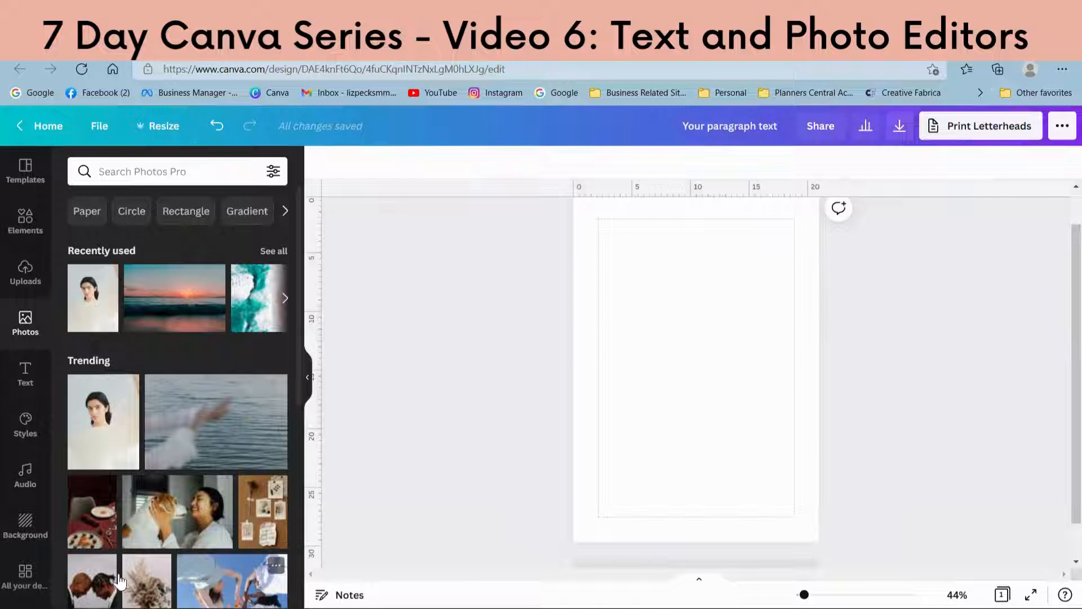
{"action": "left_click", "coordinate": [175, 514]}
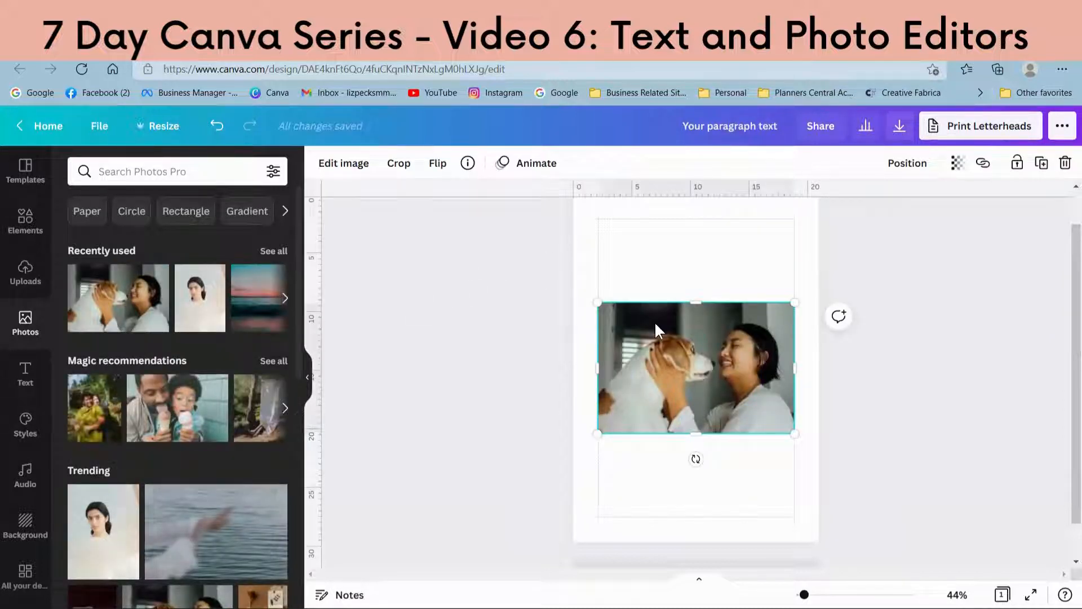
Try Auto Enhance on the dog photo at intensities 0, 47 and 41, comparing it with the original, then cancel it.
{"action": "left_click", "coordinate": [355, 163]}
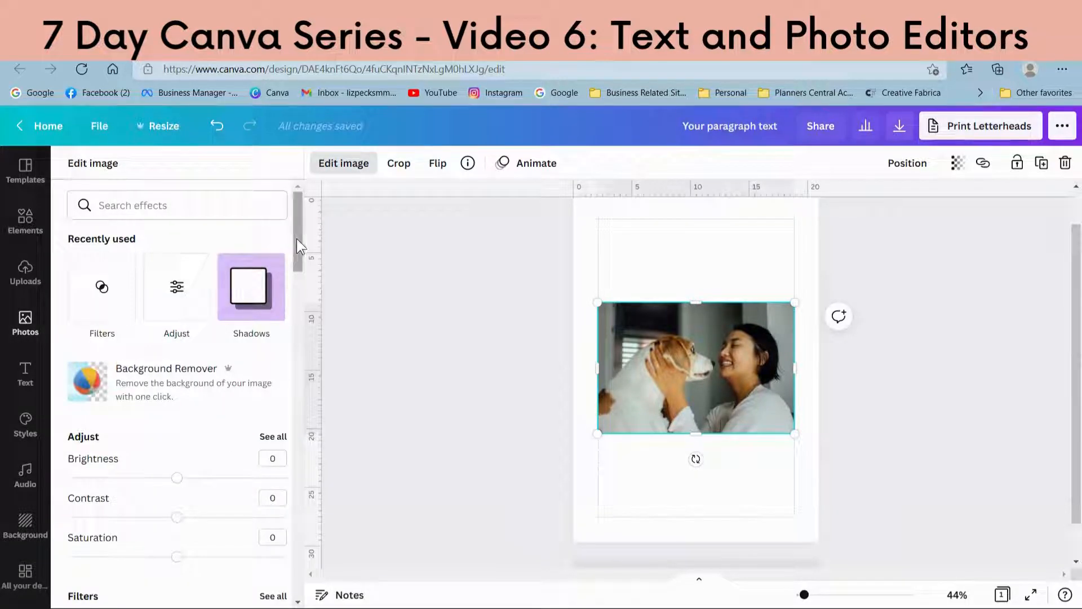
{"action": "left_click_drag", "start_coordinate": [297, 238], "coordinate": [306, 317]}
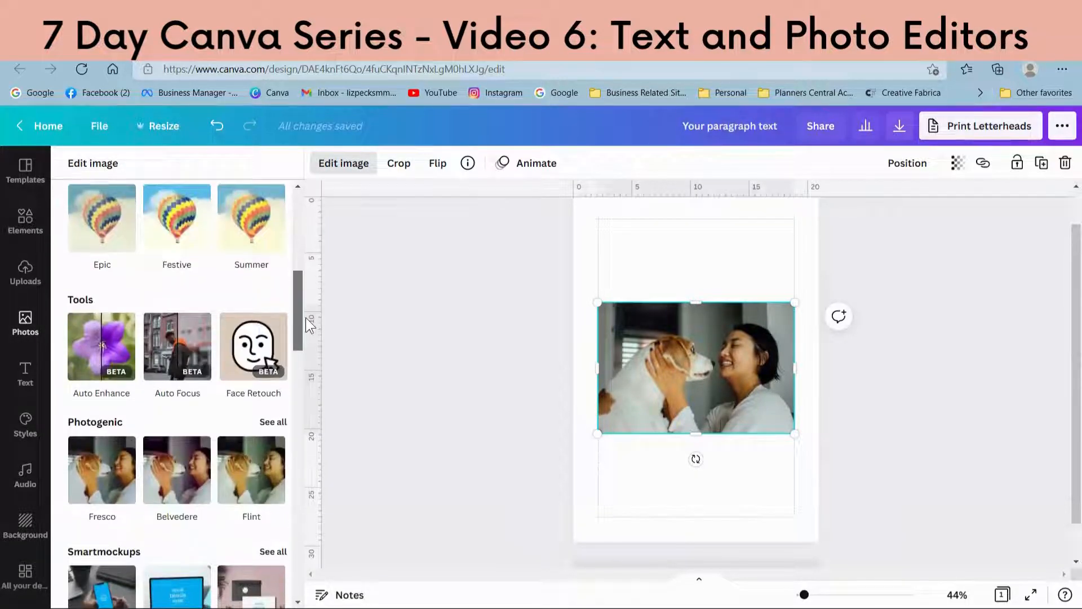
{"action": "left_click", "coordinate": [105, 356]}
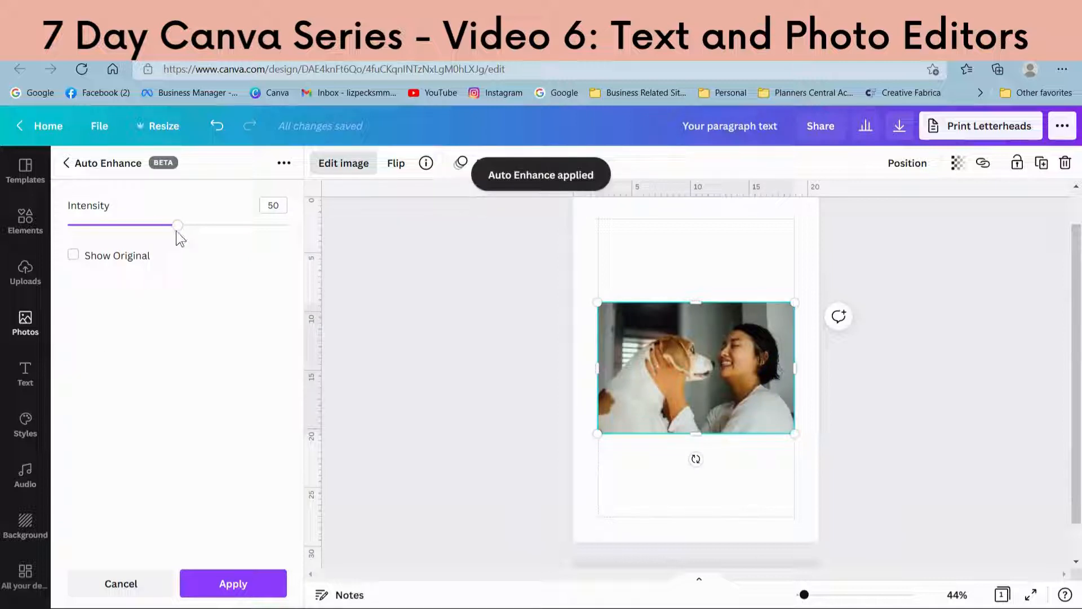
{"action": "left_click_drag", "start_coordinate": [177, 232], "coordinate": [43, 202]}
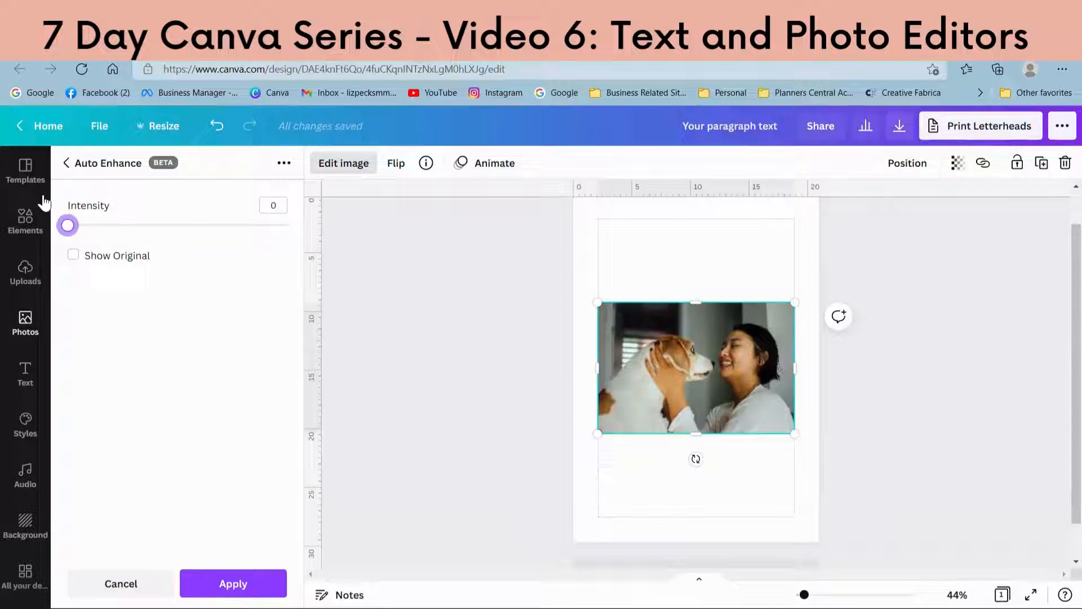
{"action": "left_click", "coordinate": [72, 256]}
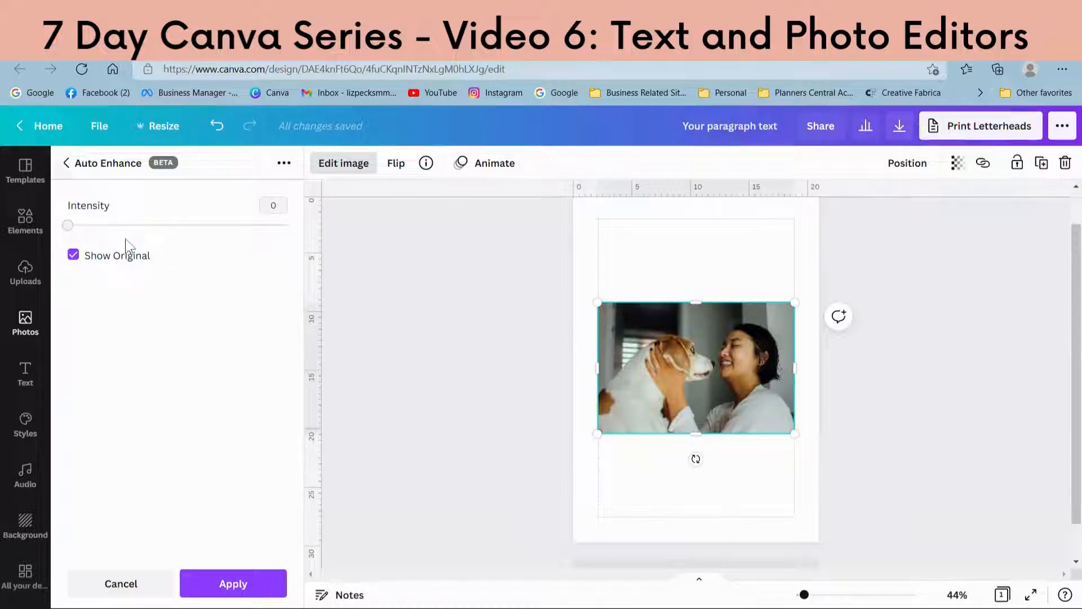
{"action": "left_click", "coordinate": [79, 258]}
{"action": "left_click", "coordinate": [169, 225]}
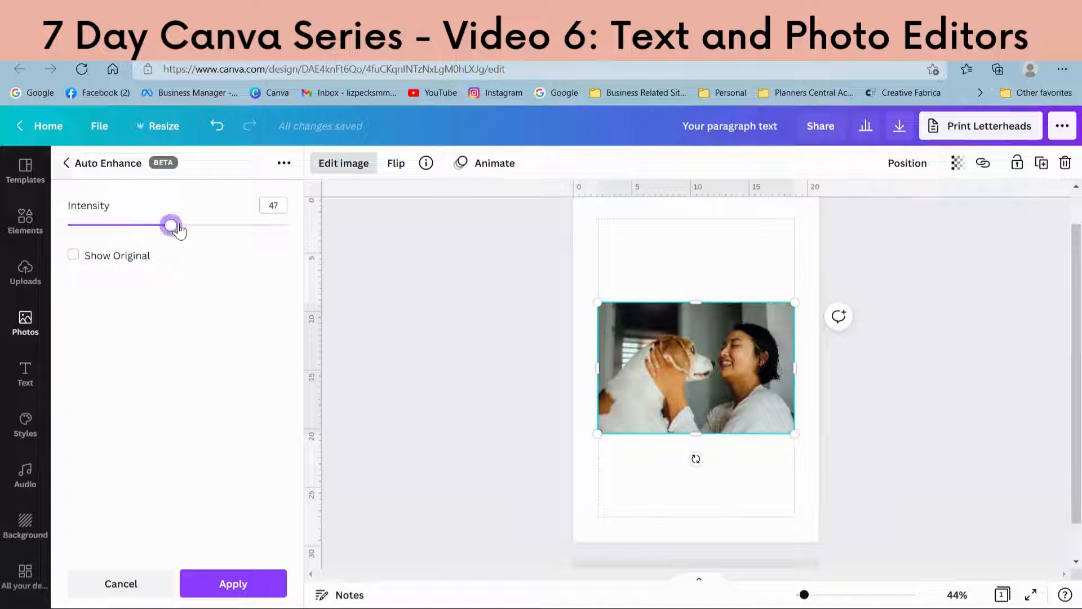
{"action": "mouse_move", "coordinate": [170, 225]}
{"action": "left_mouse_down"}
{"action": "mouse_move", "coordinate": [266, 231]}
{"action": "mouse_move", "coordinate": [161, 216]}
{"action": "left_mouse_up"}
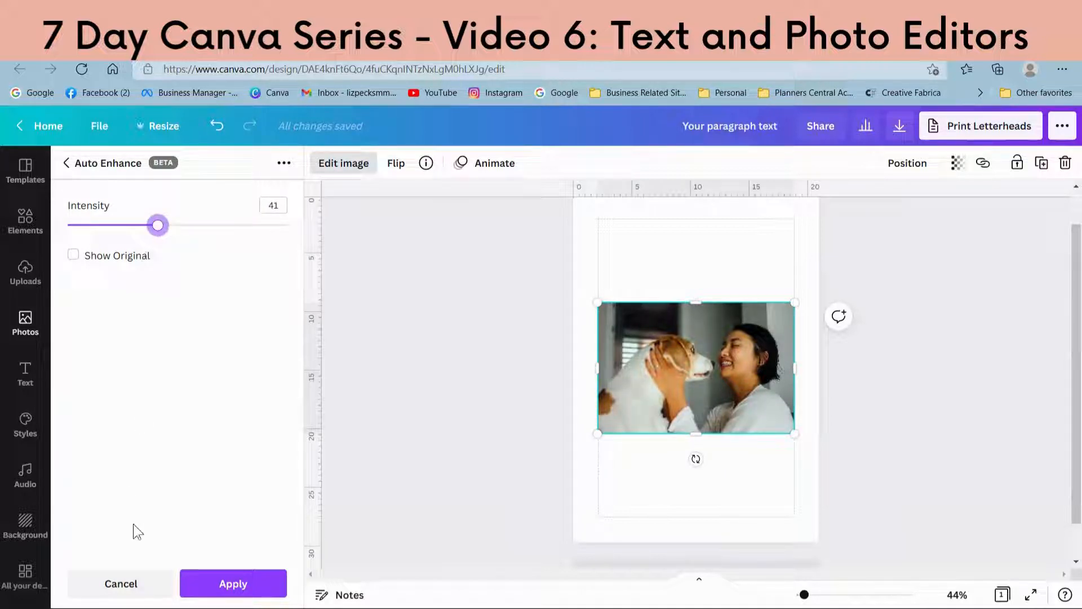
{"action": "left_click", "coordinate": [137, 583]}
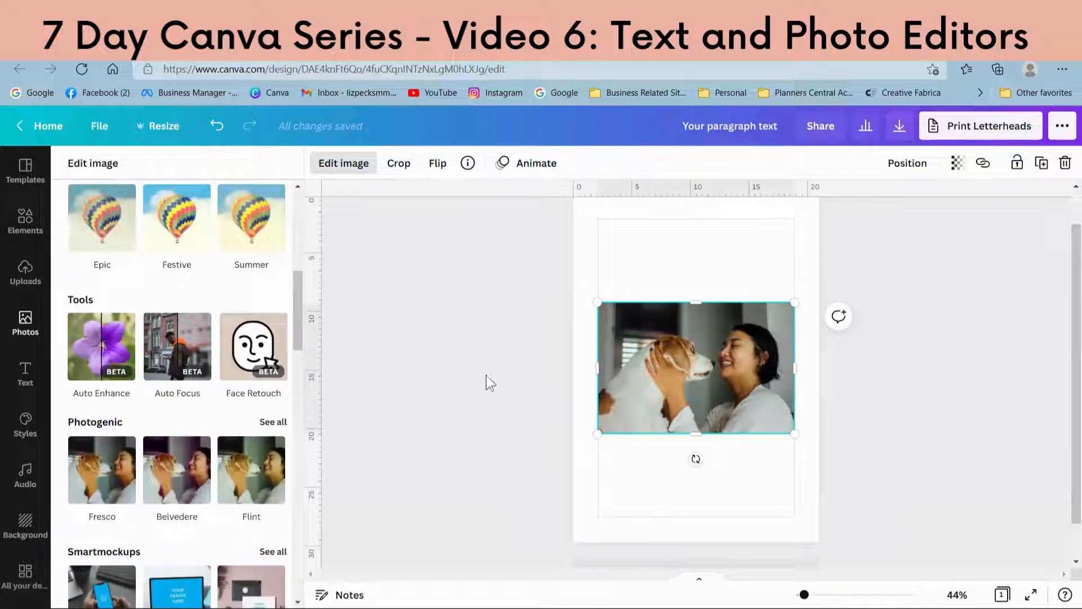
Apply Auto Focus to the dog photo with Blur Intensity set to 100.
{"action": "left_click", "coordinate": [187, 351]}
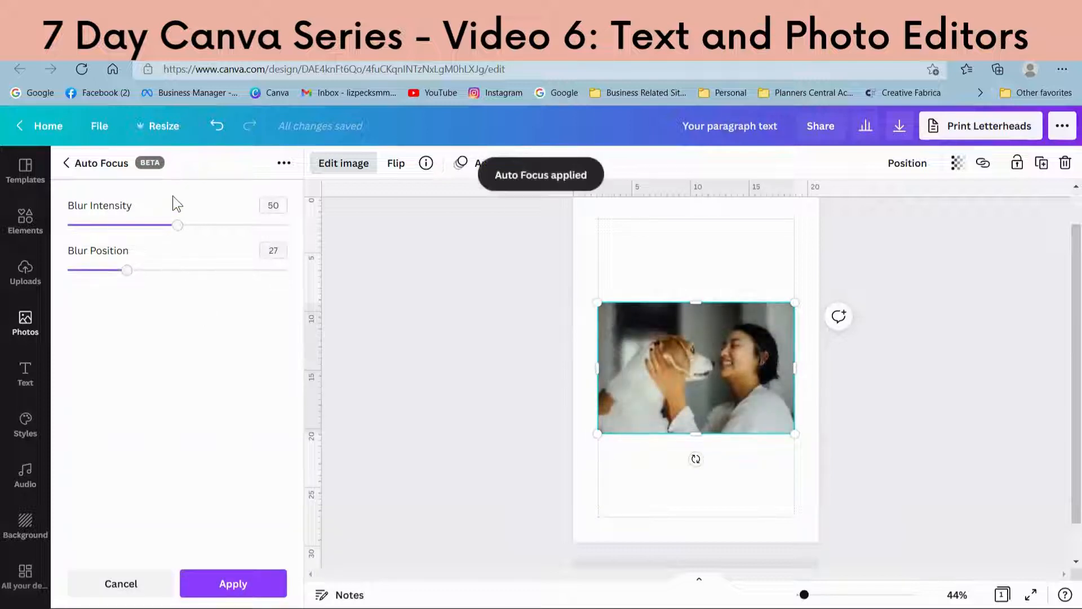
{"action": "left_click_drag", "start_coordinate": [178, 230], "coordinate": [331, 227]}
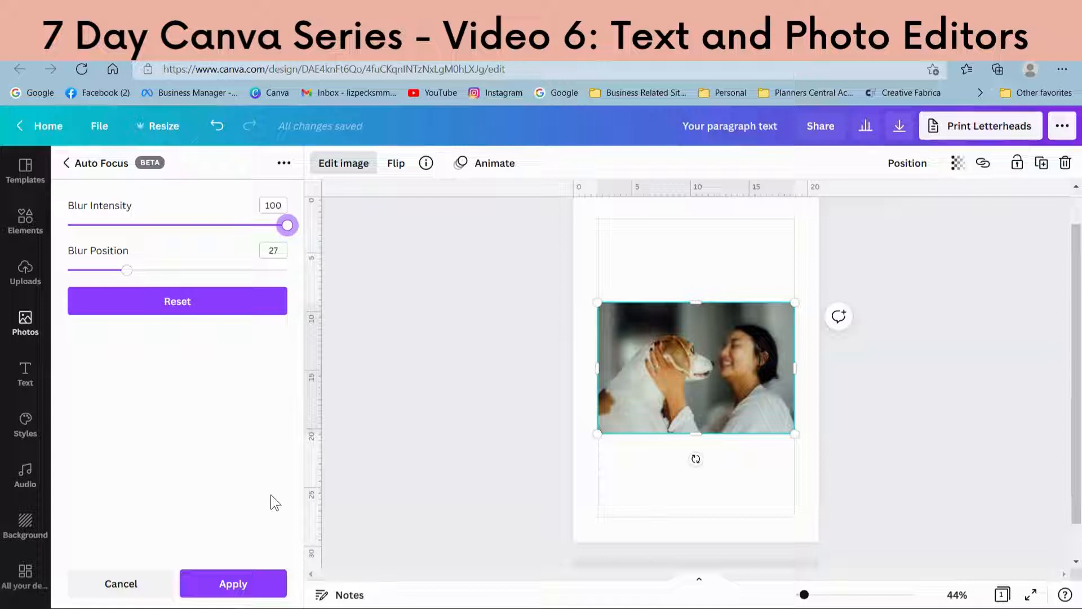
{"action": "left_click", "coordinate": [251, 585]}
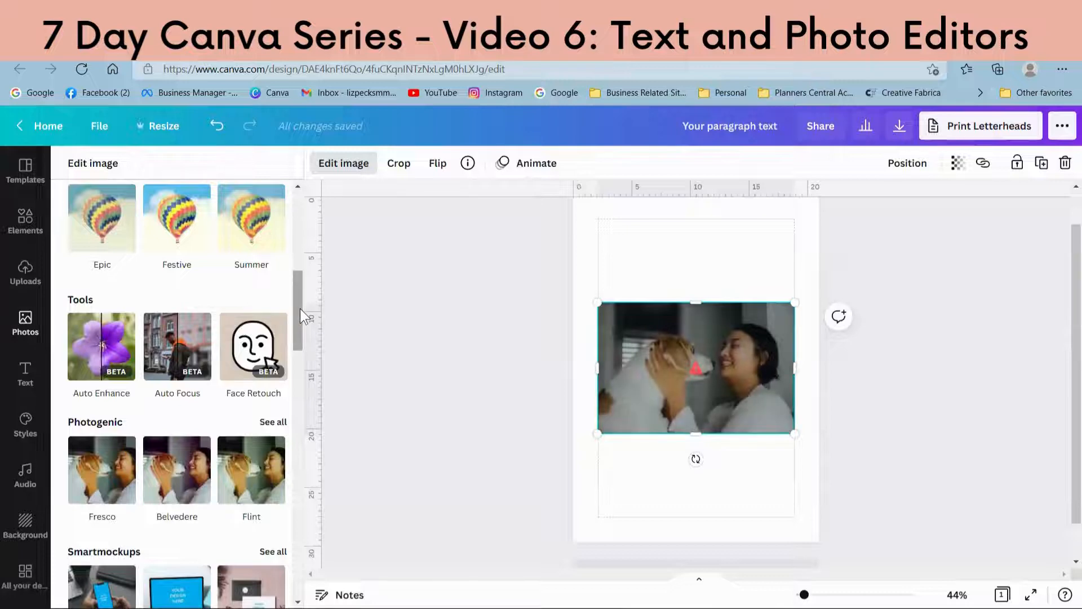
Add the Pan photo animation to the dog photo and deselect the photo.
{"action": "left_click_drag", "start_coordinate": [300, 308], "coordinate": [297, 182]}
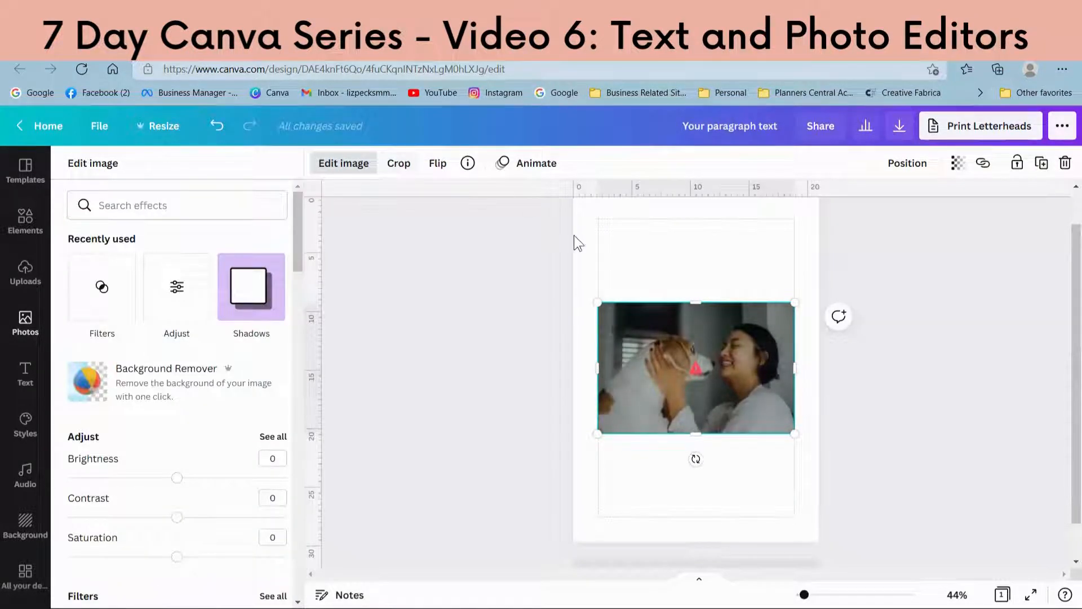
{"action": "left_click", "coordinate": [530, 170]}
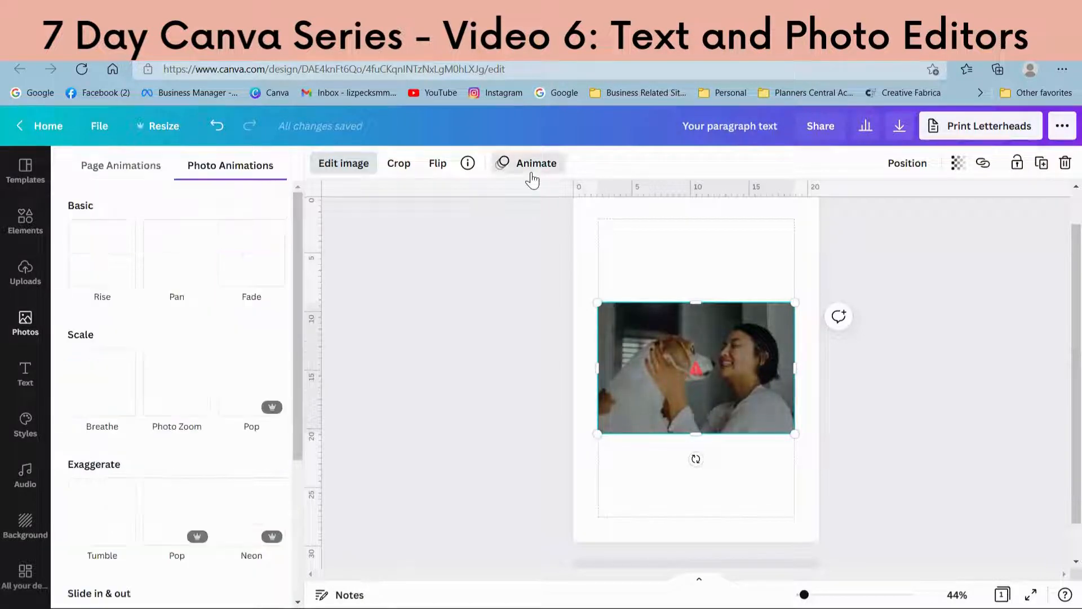
{"action": "left_click", "coordinate": [155, 276]}
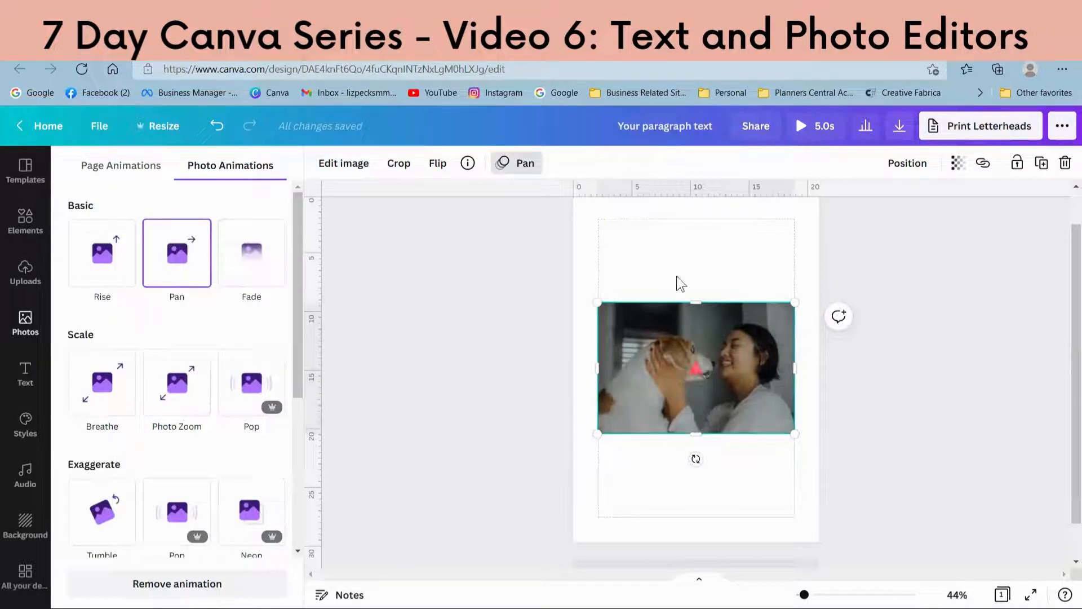
{"action": "left_click", "coordinate": [480, 226]}
{"action": "left_click", "coordinate": [480, 225]}
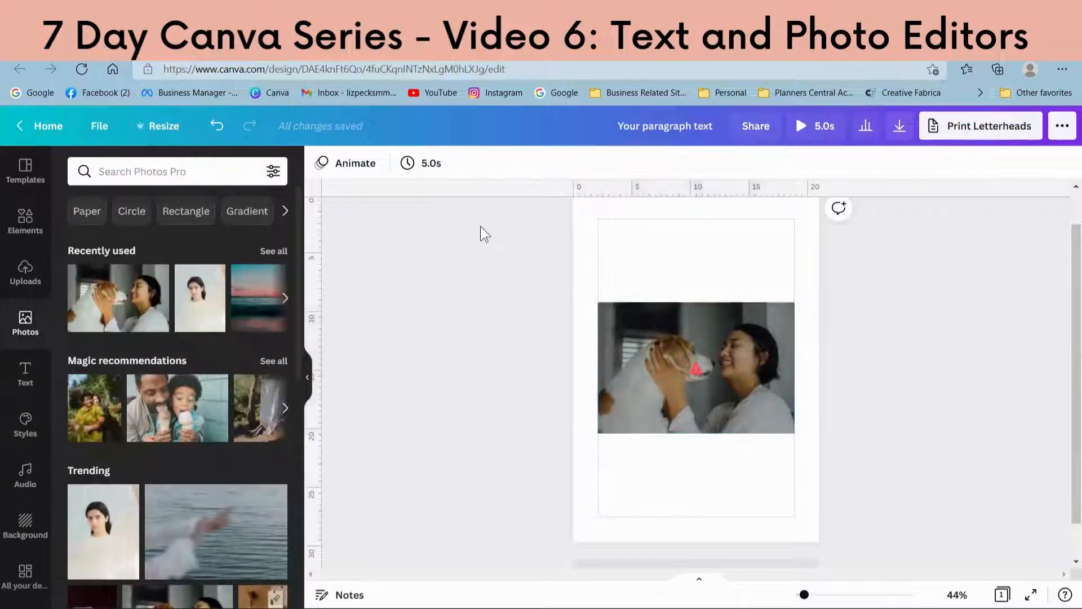